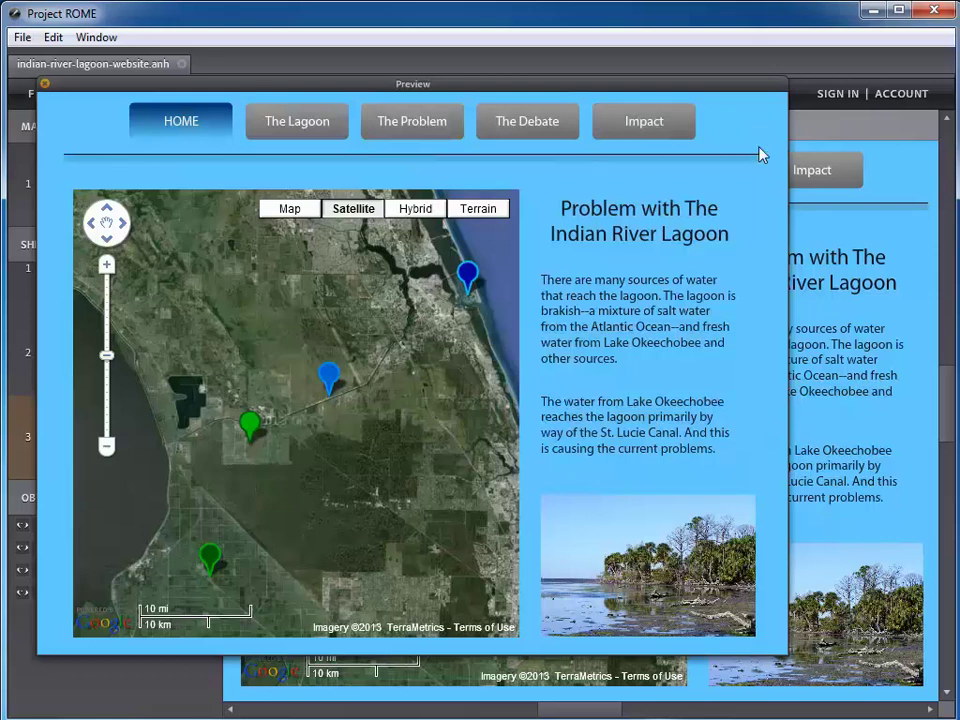
Step: Open The Lagoon page in the website preview and cycle through its animal photos
{"action": "left_click", "coordinate": [295, 131]}
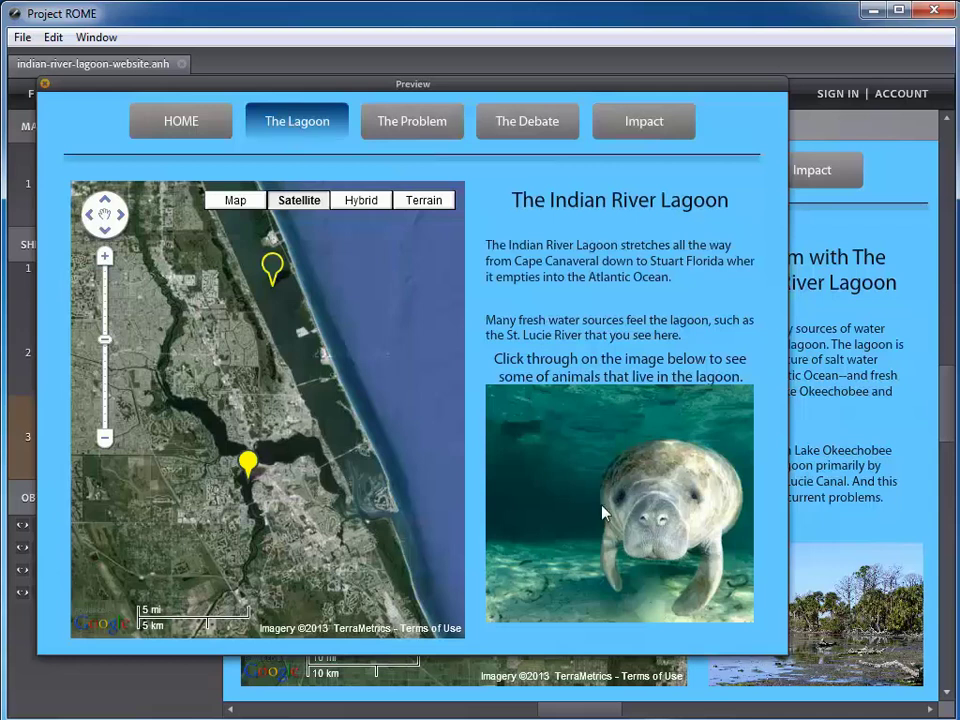
{"action": "left_click", "coordinate": [629, 520]}
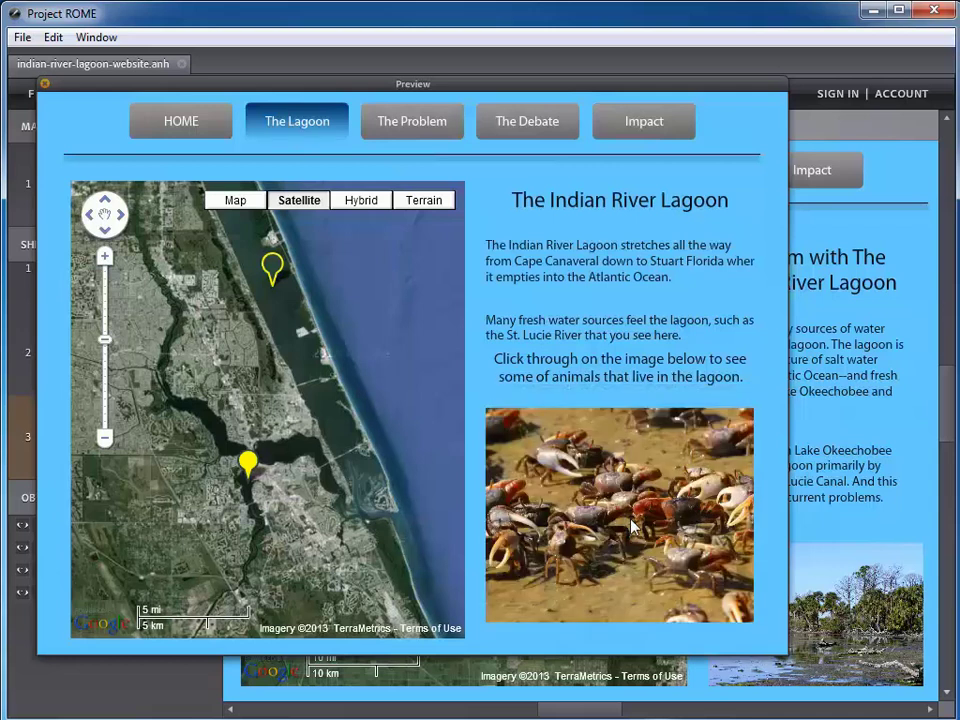
{"action": "left_click", "coordinate": [630, 521]}
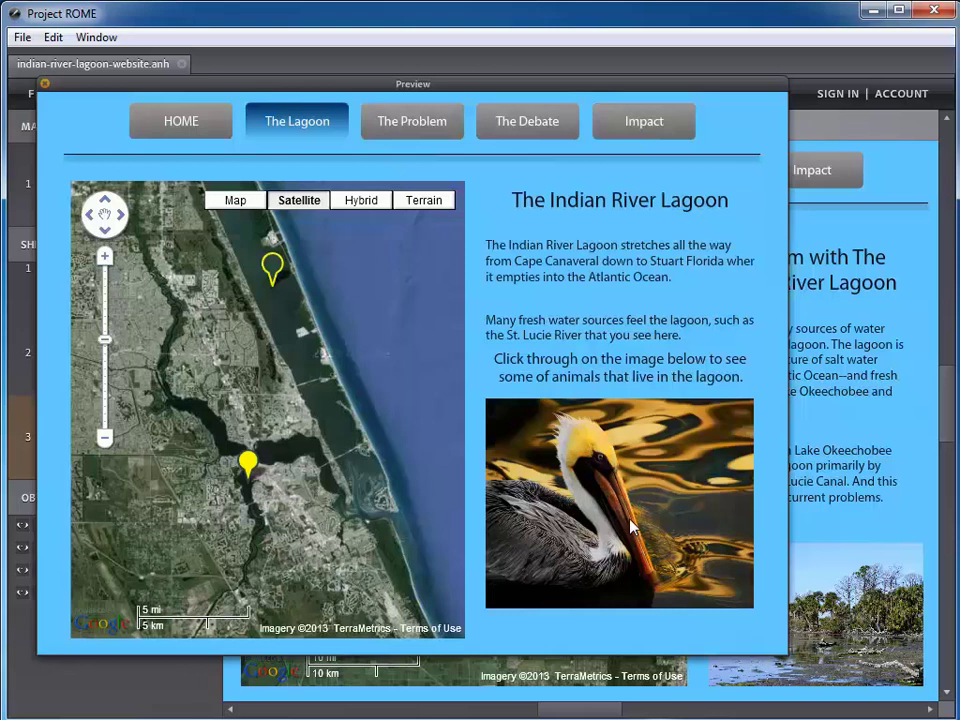
{"action": "left_click", "coordinate": [630, 521]}
{"action": "left_click", "coordinate": [630, 527]}
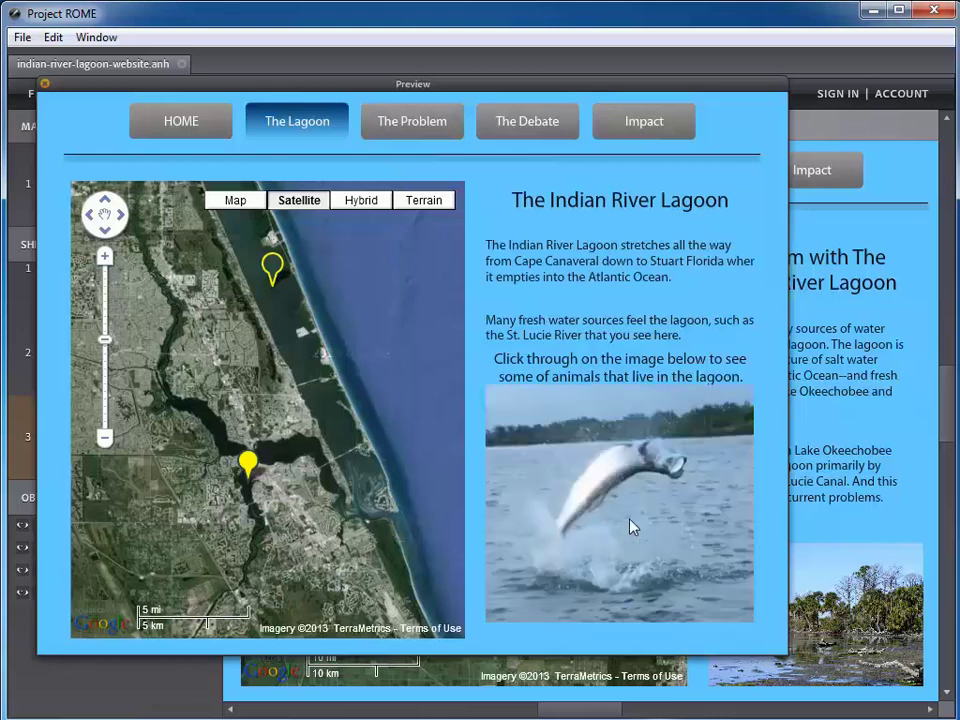
{"action": "left_click", "coordinate": [629, 527]}
{"action": "left_click", "coordinate": [629, 527]}
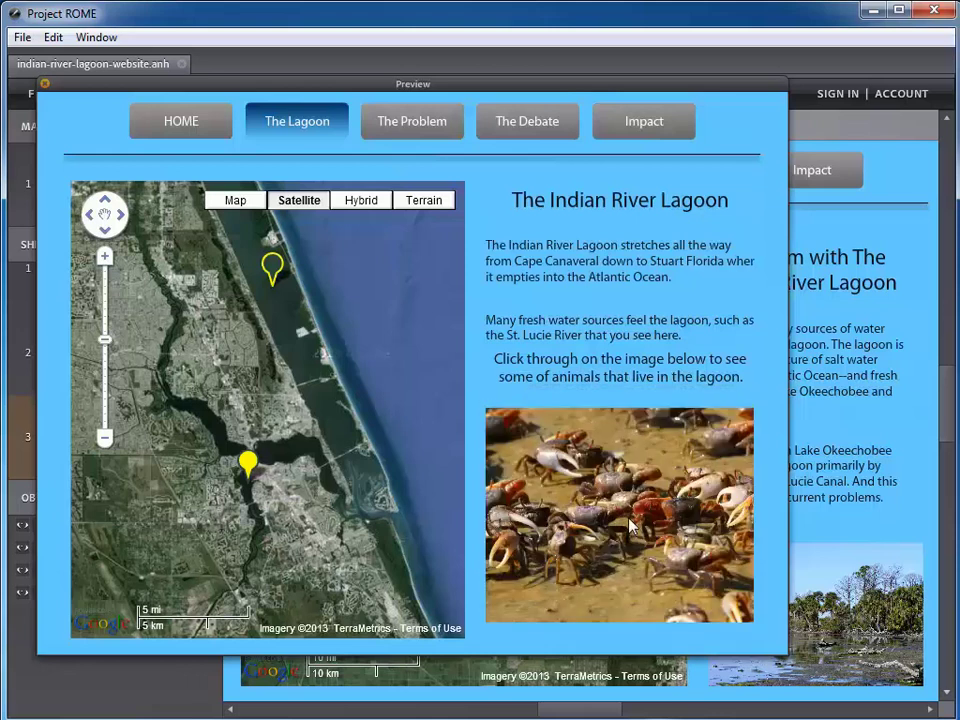
Step: Visit The Problem, The Debate and Impact pages in the preview and return to the HOME page
{"action": "left_click", "coordinate": [393, 124]}
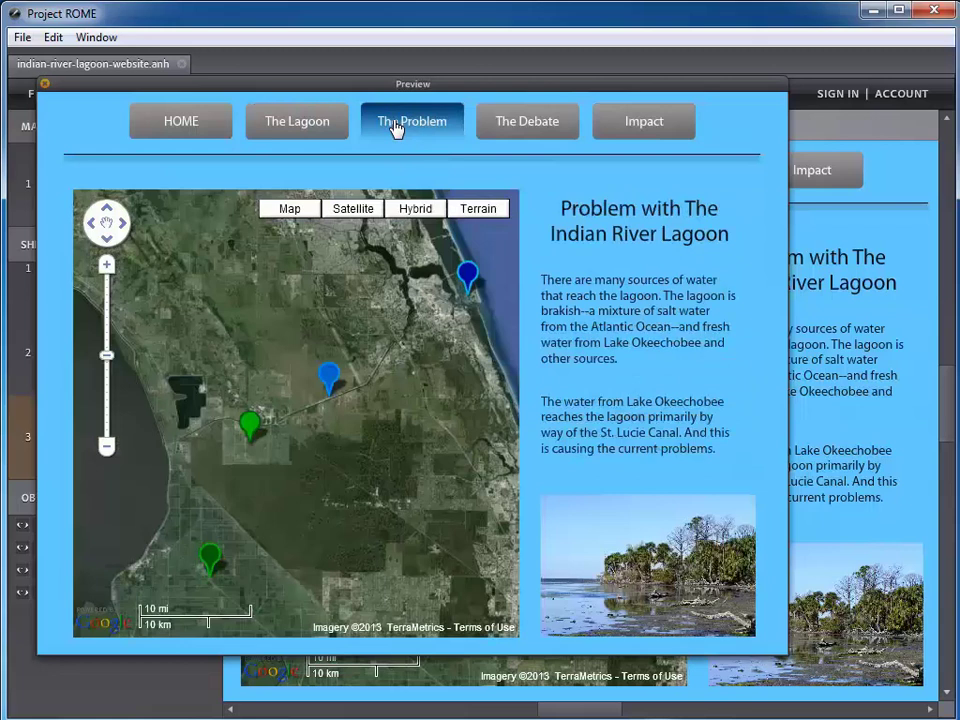
{"action": "left_click", "coordinate": [528, 132]}
{"action": "left_click", "coordinate": [630, 133]}
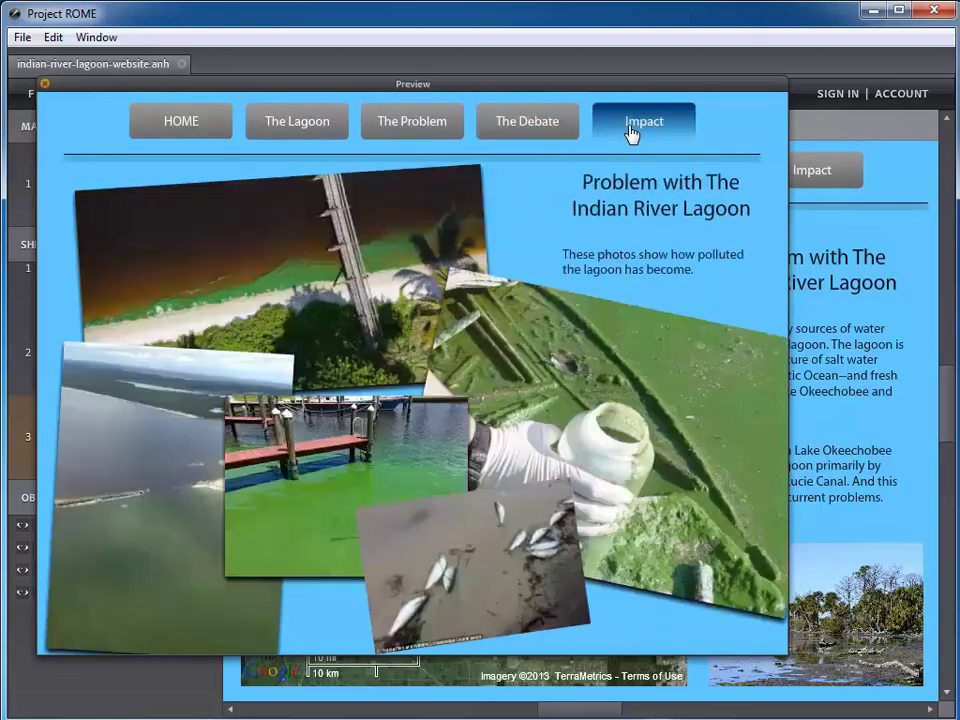
{"action": "left_click", "coordinate": [175, 134]}
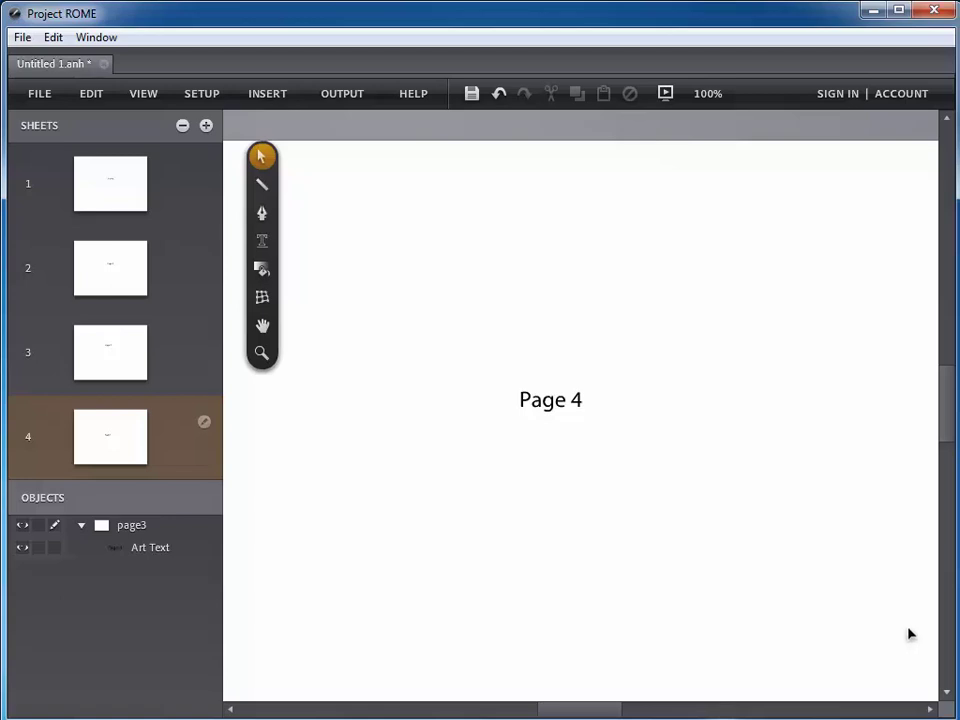
Step: Look through the four sheets of the untitled document and return to the Home sheet
{"action": "left_click", "coordinate": [118, 199]}
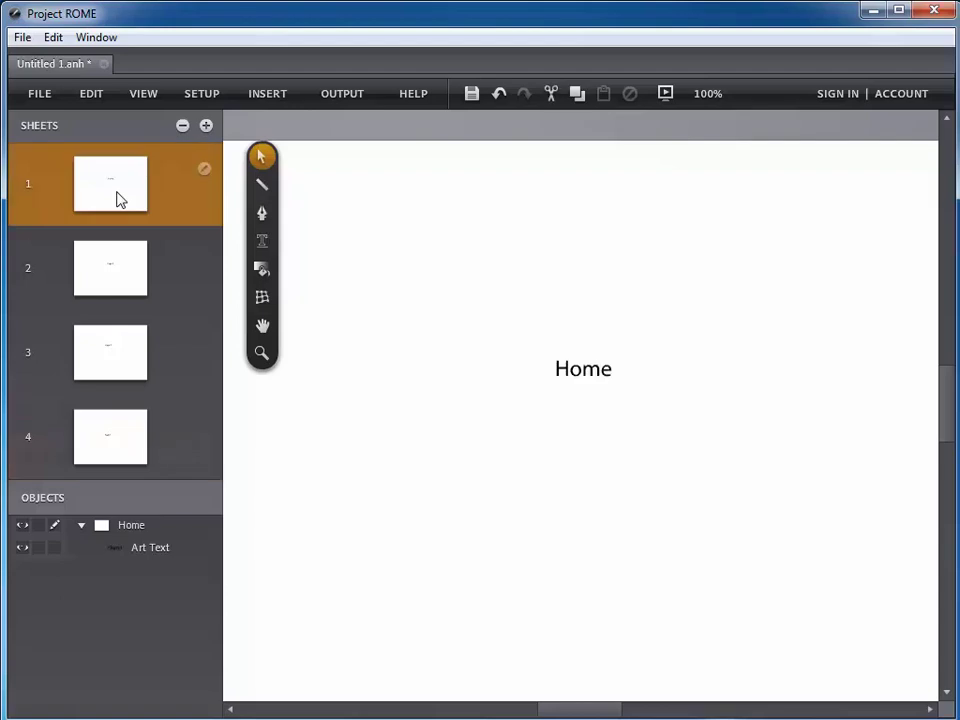
{"action": "left_click", "coordinate": [116, 287]}
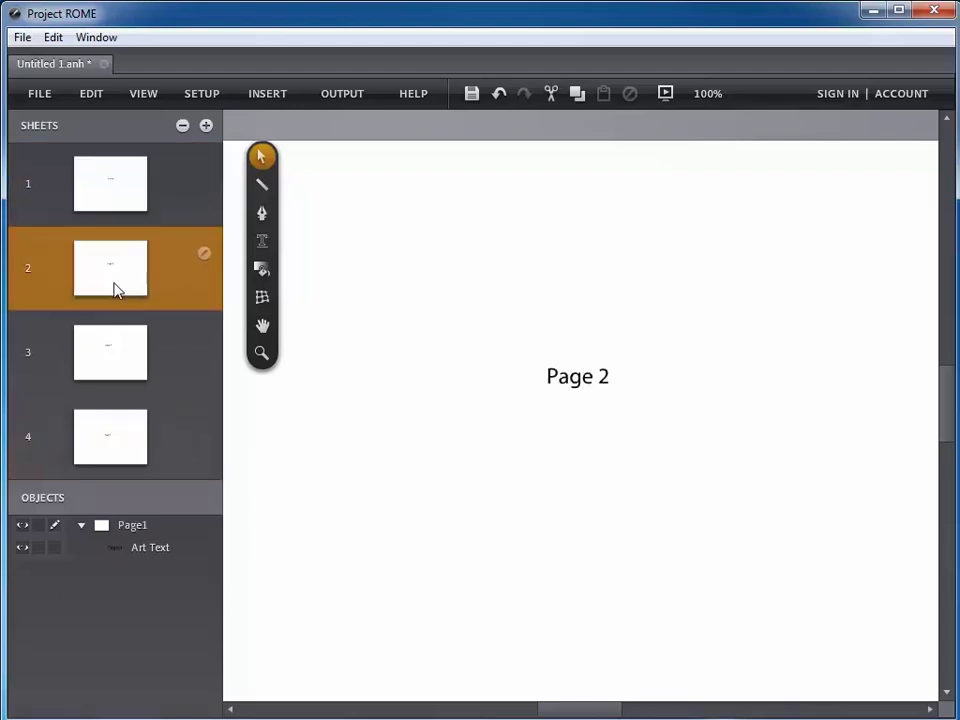
{"action": "left_click", "coordinate": [118, 380]}
{"action": "left_click", "coordinate": [111, 446]}
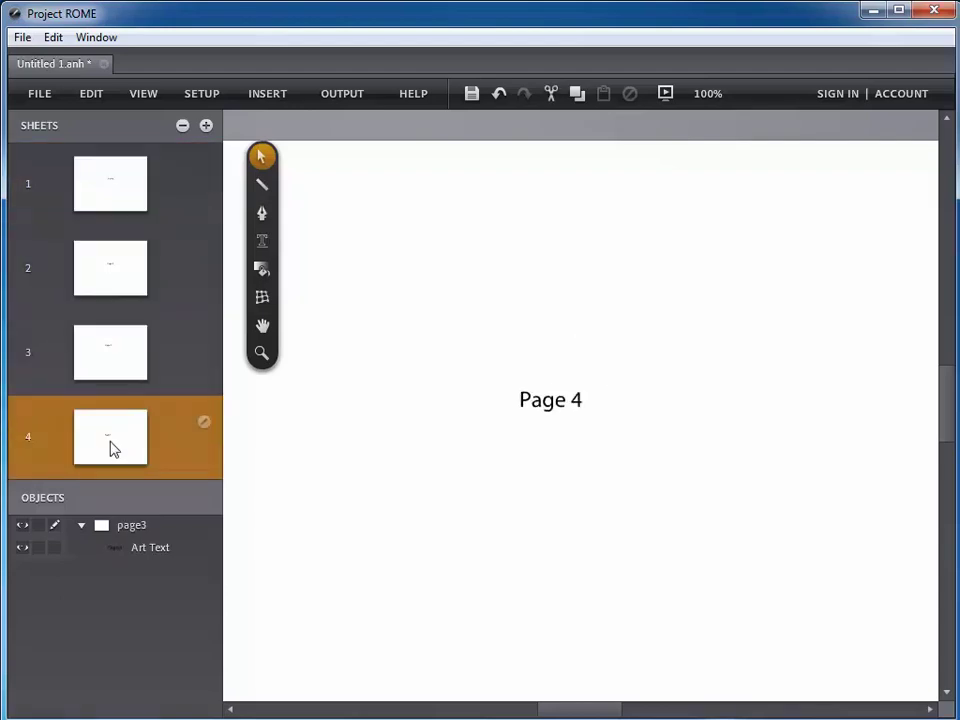
{"action": "left_click", "coordinate": [129, 374]}
{"action": "left_click", "coordinate": [133, 285]}
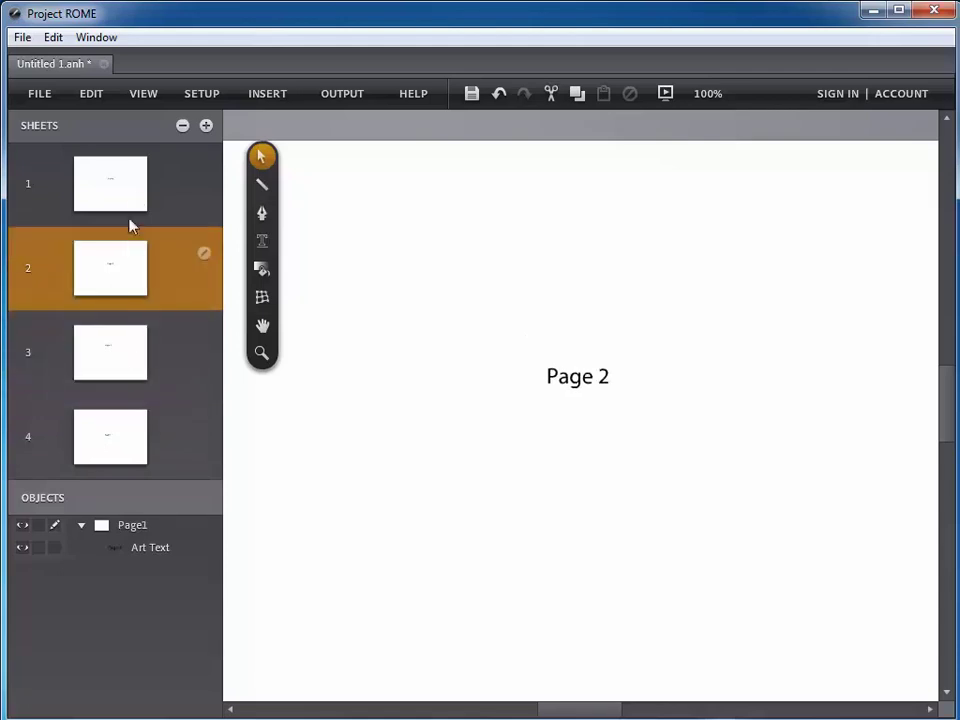
{"action": "left_click", "coordinate": [135, 201]}
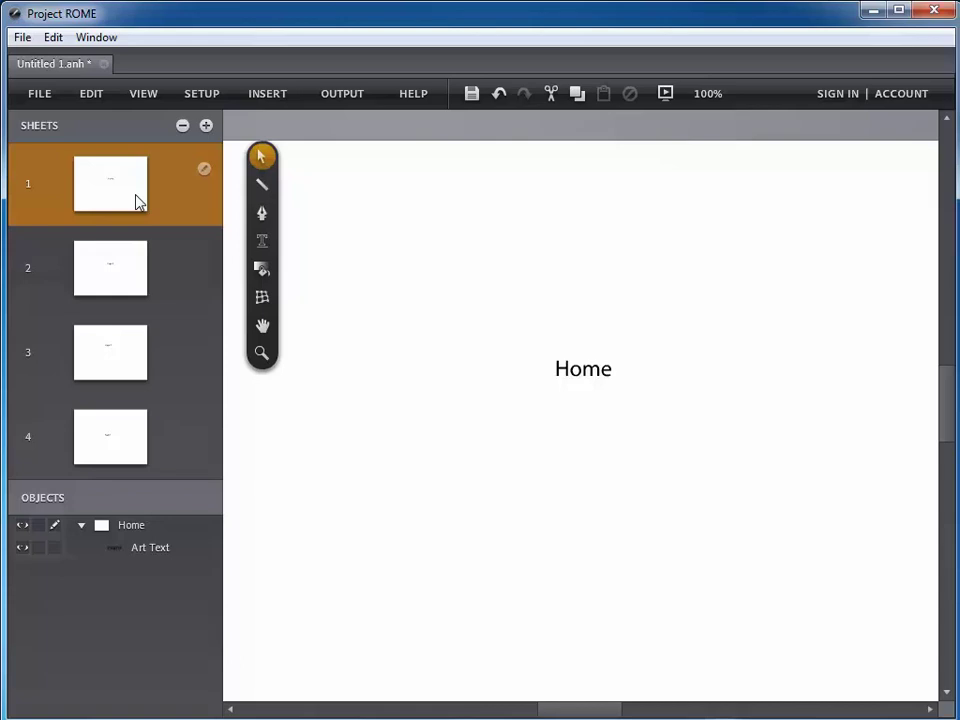
Step: Add a new sheet, move it to the end of the sheet order as sheet 5, and select it
{"action": "left_click", "coordinate": [206, 126]}
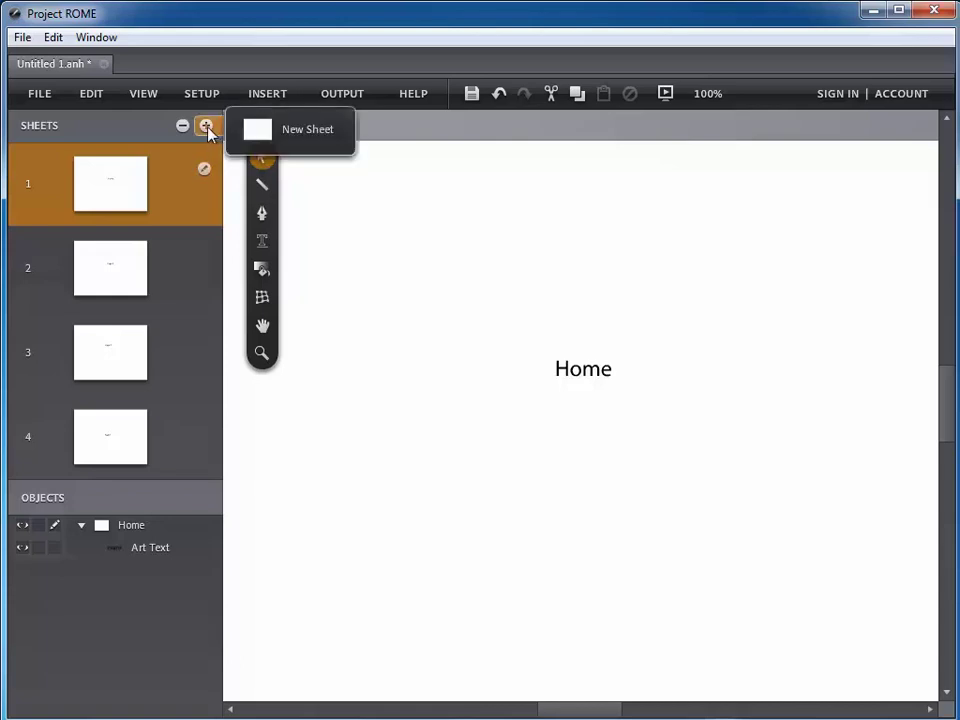
{"action": "left_click", "coordinate": [288, 133]}
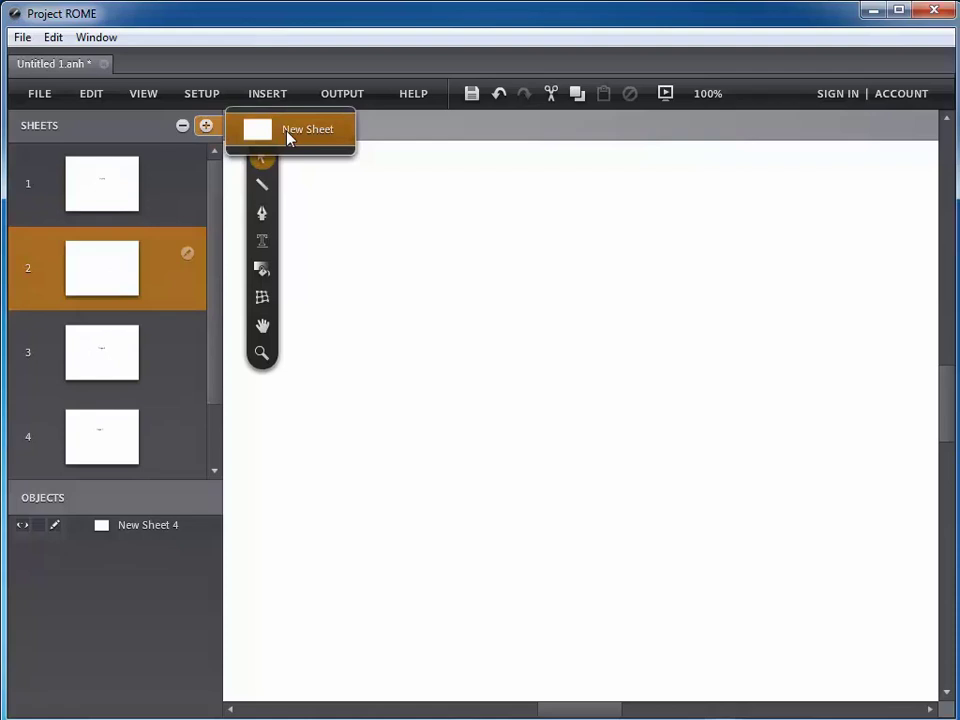
{"action": "left_click_drag", "start_coordinate": [211, 378], "coordinate": [216, 424]}
{"action": "left_click_drag", "start_coordinate": [116, 217], "coordinate": [124, 450]}
{"action": "left_click", "coordinate": [109, 368]}
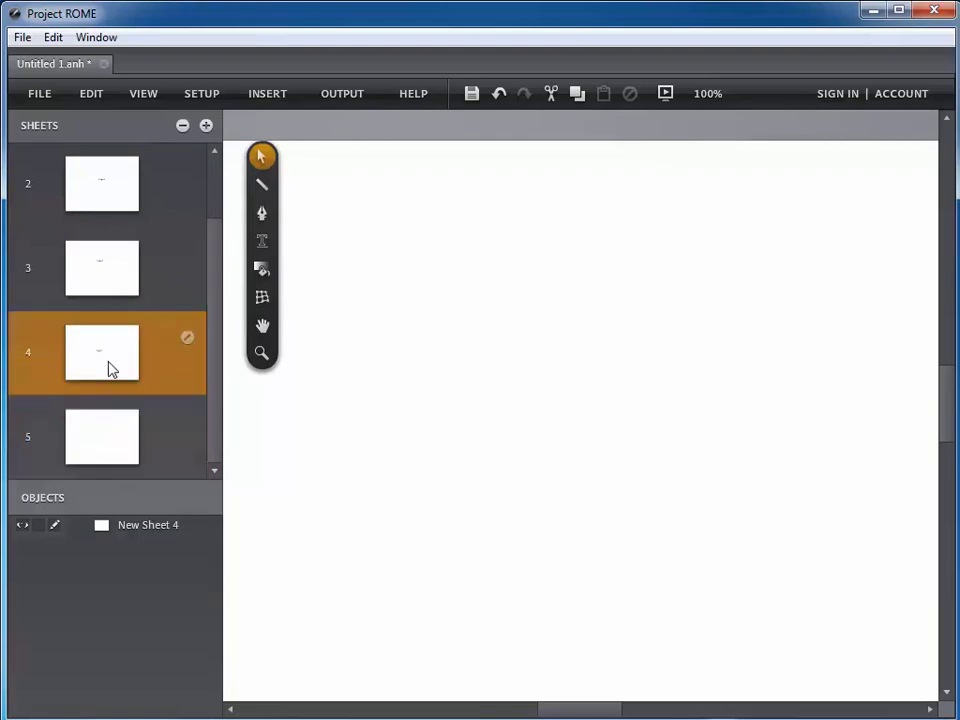
{"action": "left_click", "coordinate": [101, 433]}
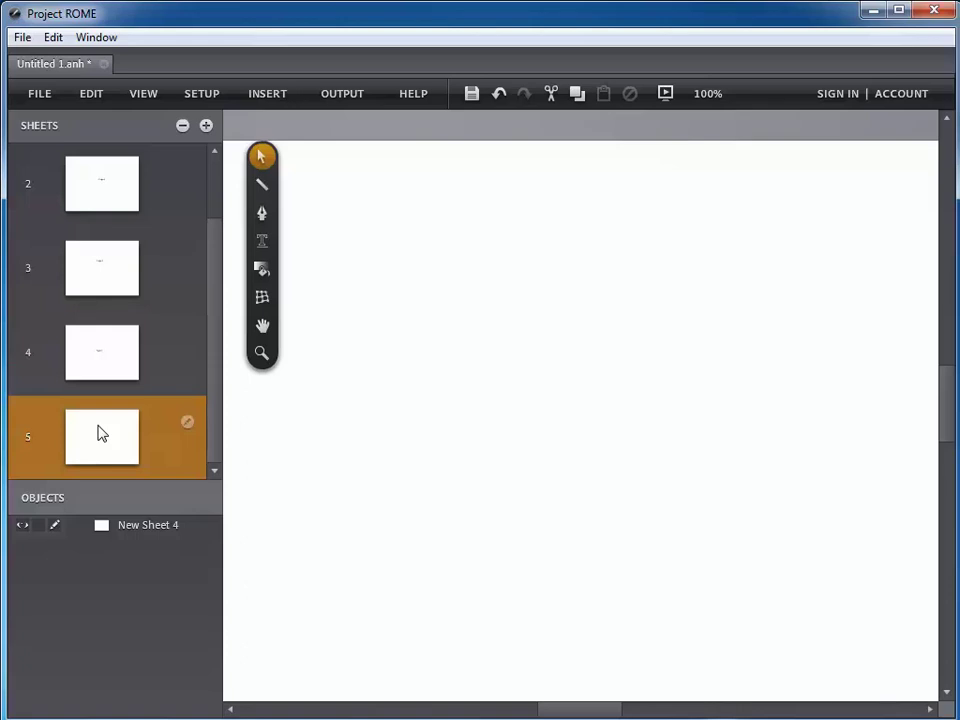
Step: Rename sheet 5 as page5
{"action": "left_click", "coordinate": [187, 423]}
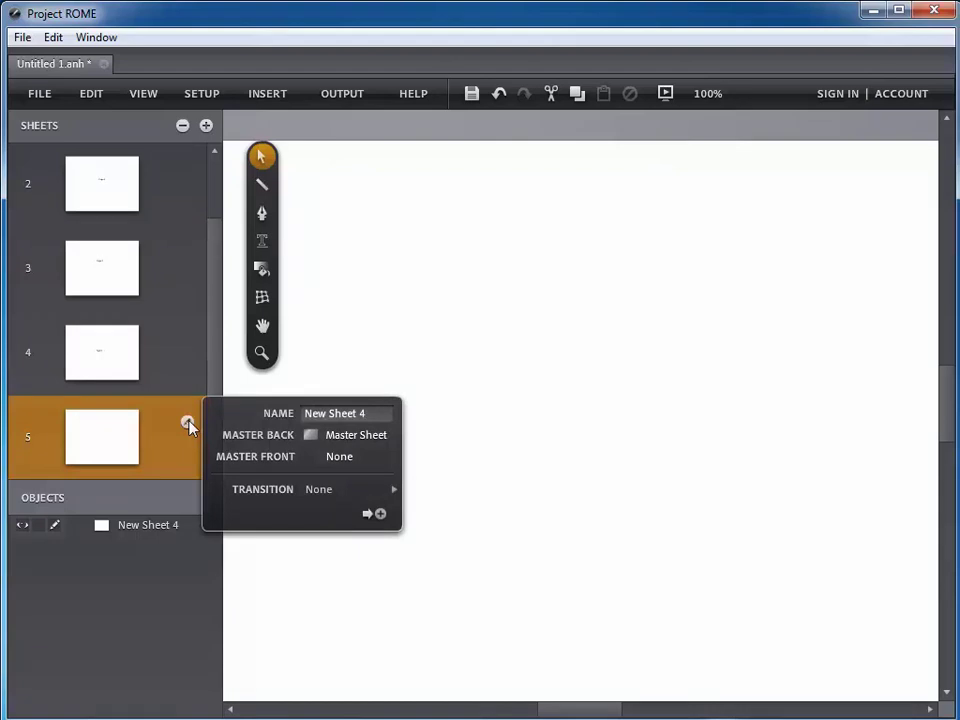
{"action": "left_click", "coordinate": [364, 413]}
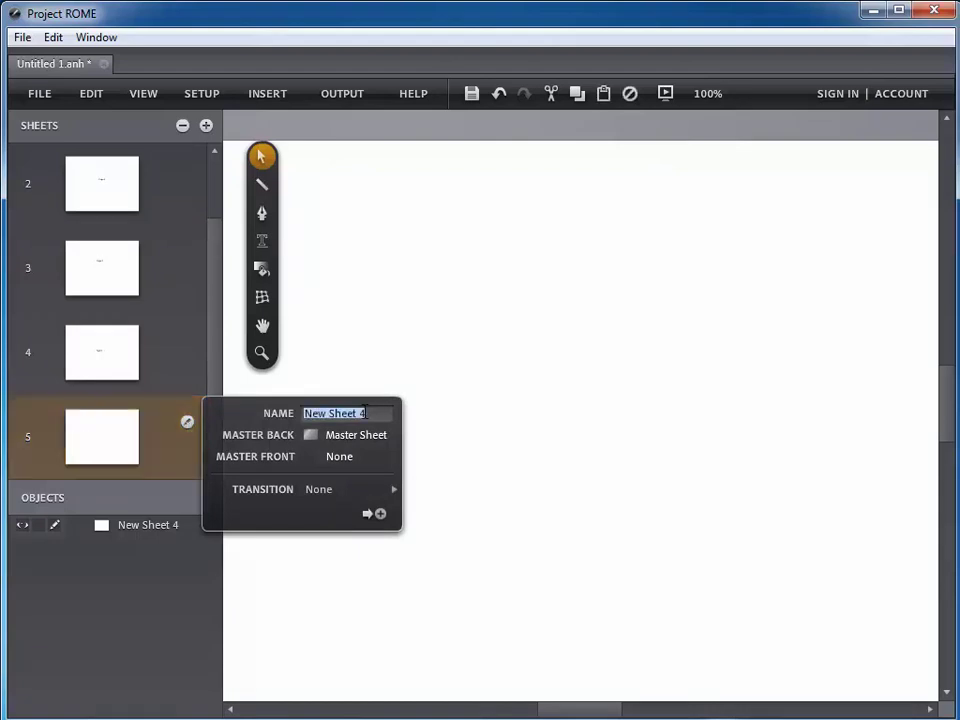
{"action": "type", "text": "page5"}
{"action": "key", "text": "Return"}
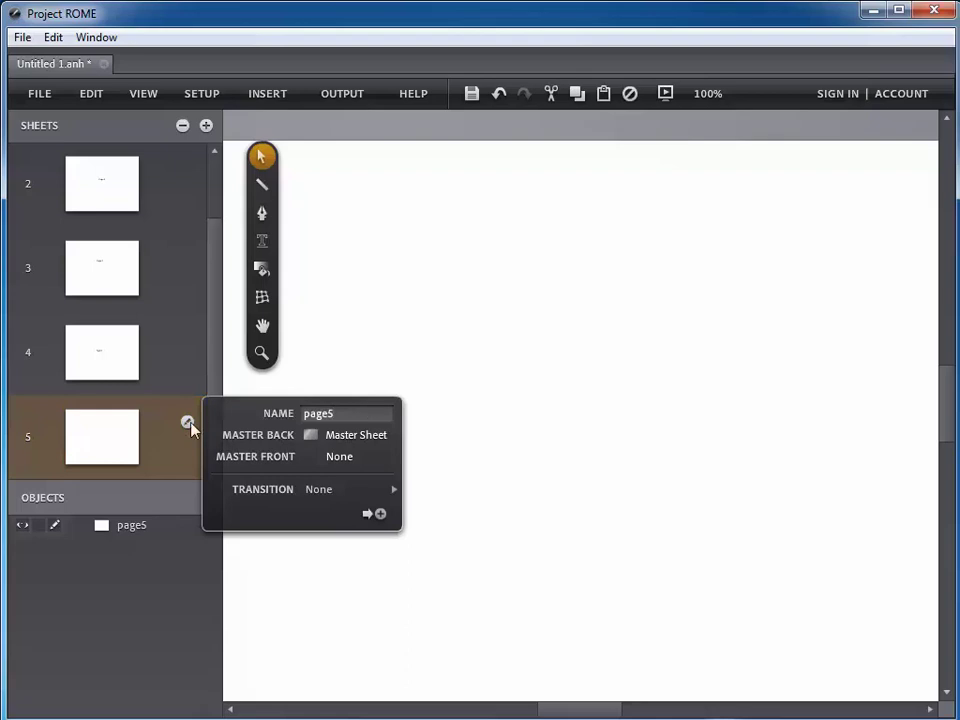
Step: Place the text "Page 5" near the middle of sheet 5
{"action": "left_click", "coordinate": [262, 239]}
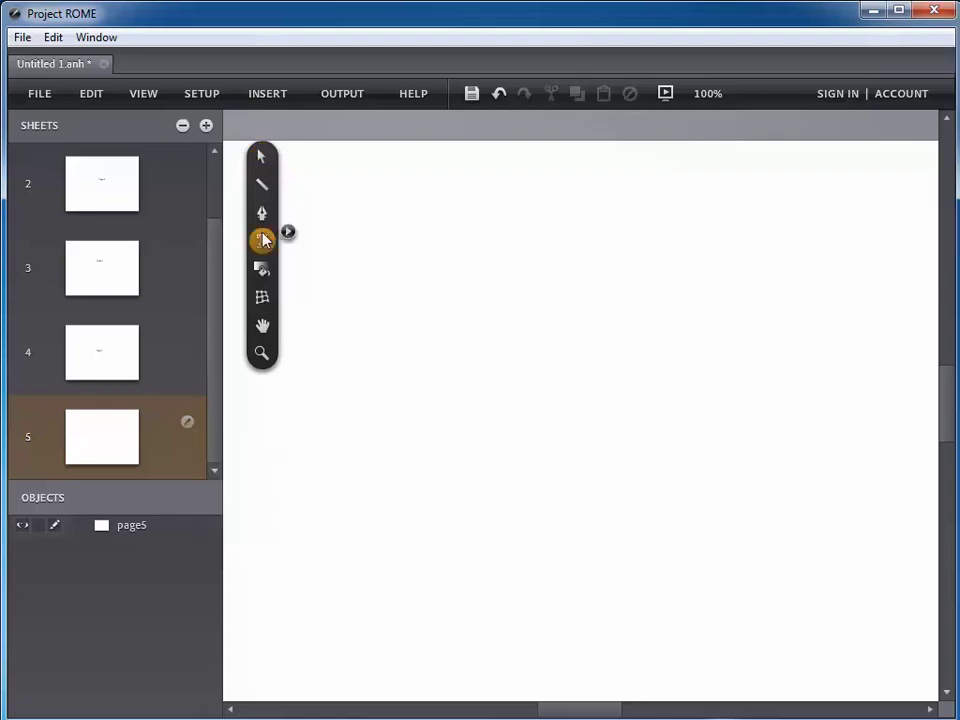
{"action": "left_click", "coordinate": [487, 415]}
{"action": "type", "text": "Page 5"}
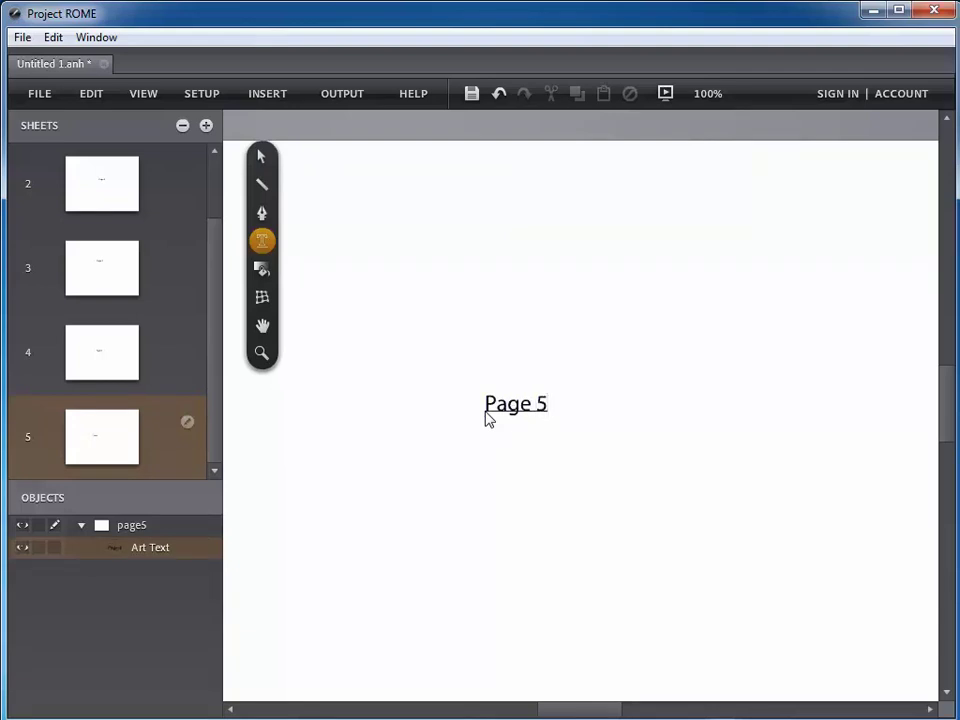
{"action": "left_click", "coordinate": [262, 156]}
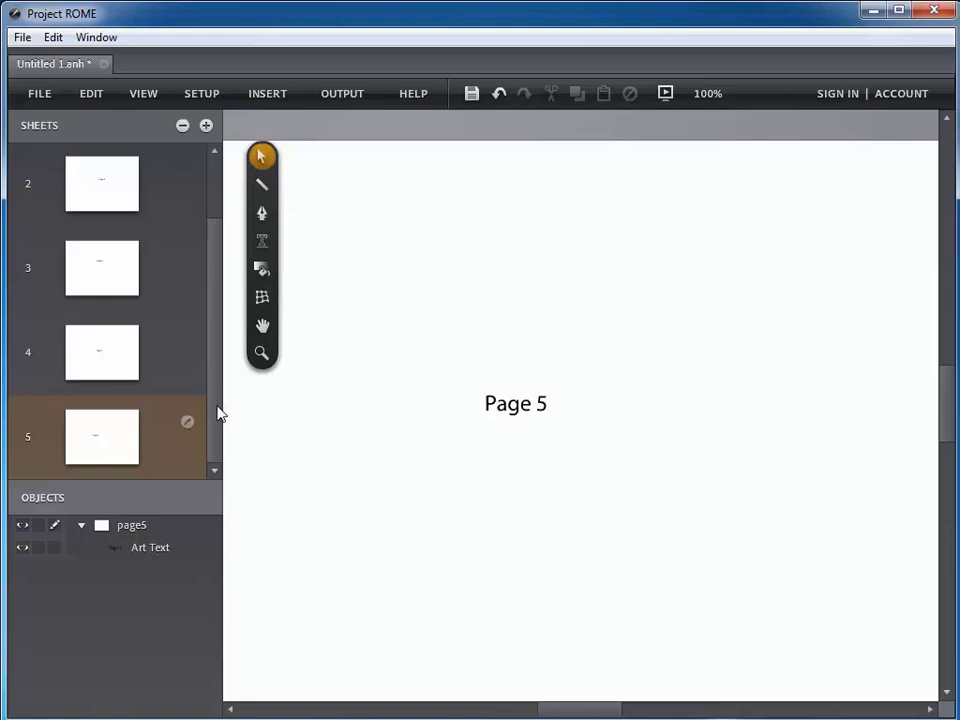
Step: Show the master sheets and open master sheet 1 for editing
{"action": "left_click_drag", "start_coordinate": [220, 410], "coordinate": [222, 338]}
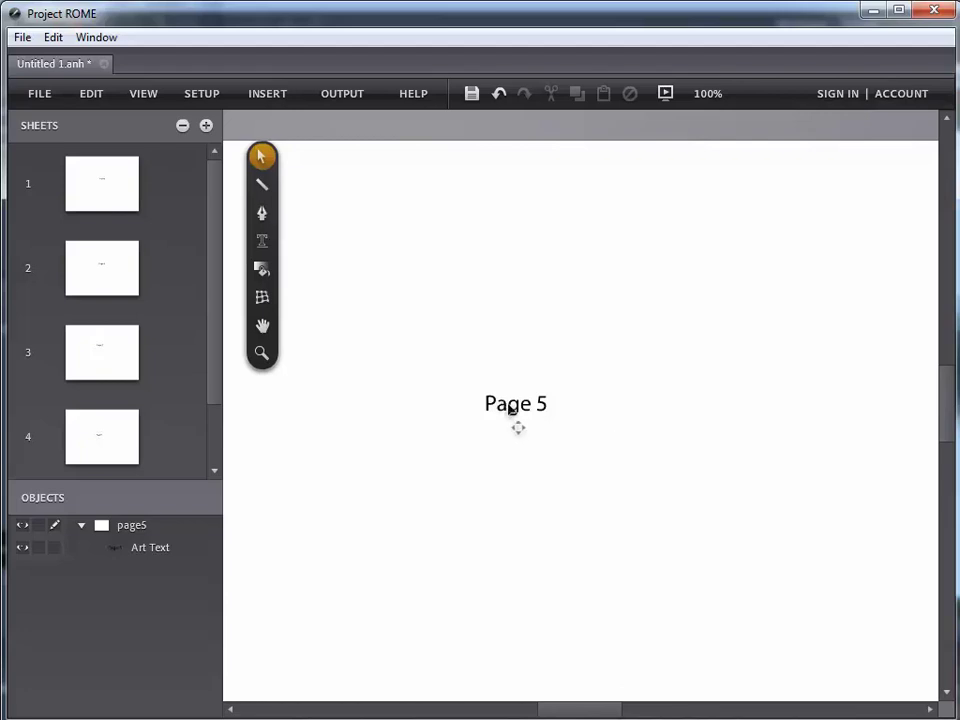
{"action": "left_click", "coordinate": [144, 94]}
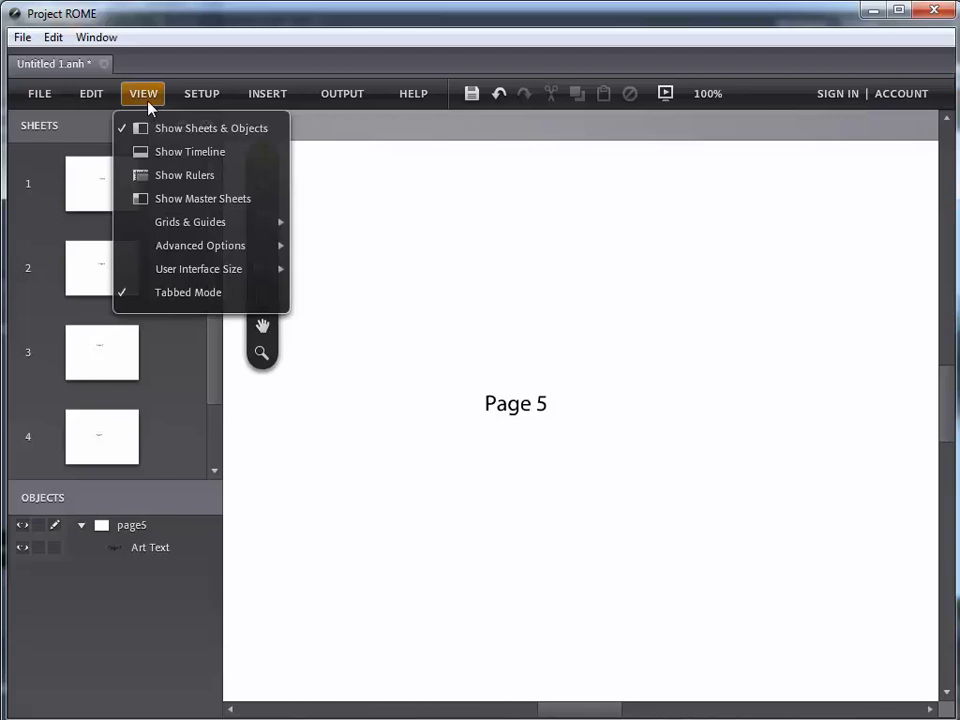
{"action": "left_click", "coordinate": [185, 206]}
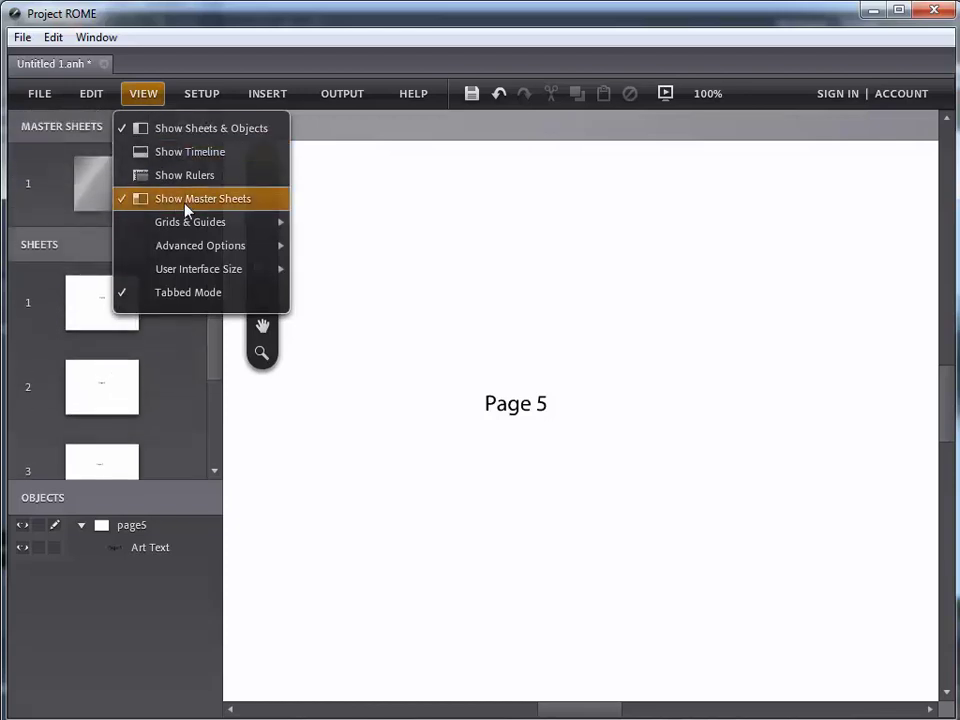
{"action": "left_click", "coordinate": [93, 193]}
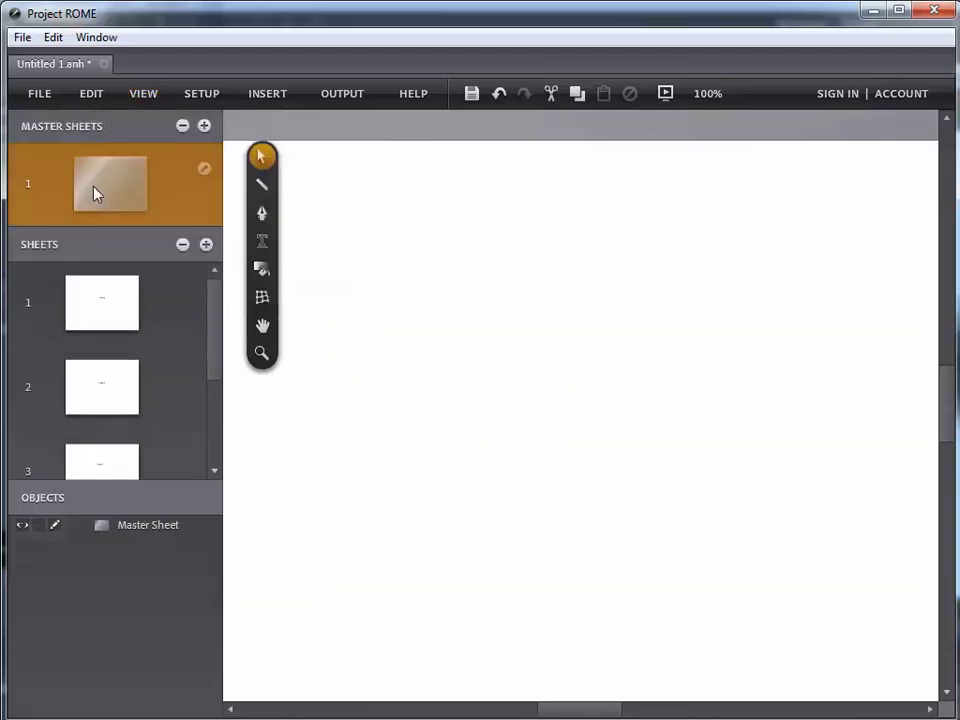
Step: Draw a horizontal line across nearly the full width of the master sheet's upper part with the Line Tool
{"action": "left_click", "coordinate": [262, 216]}
{"action": "left_click", "coordinate": [261, 184]}
{"action": "left_click", "coordinate": [288, 176]}
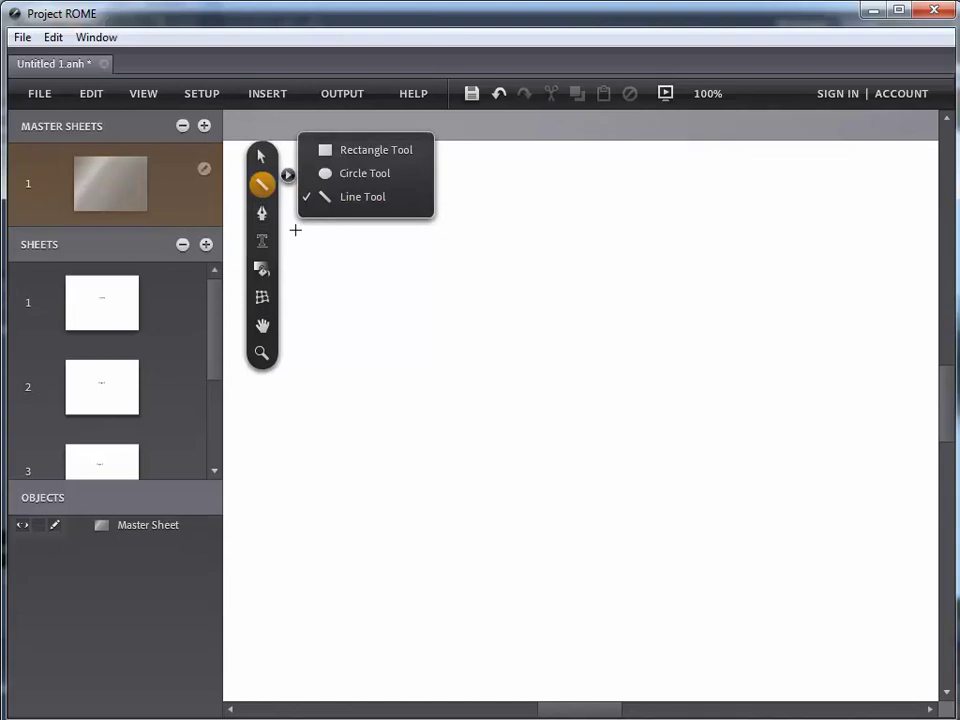
{"action": "mouse_move", "coordinate": [294, 229]}
{"action": "left_mouse_down"}
{"action": "mouse_move", "coordinate": [590, 217]}
{"action": "mouse_move", "coordinate": [662, 229]}
{"action": "mouse_move", "coordinate": [900, 229]}
{"action": "left_mouse_up"}
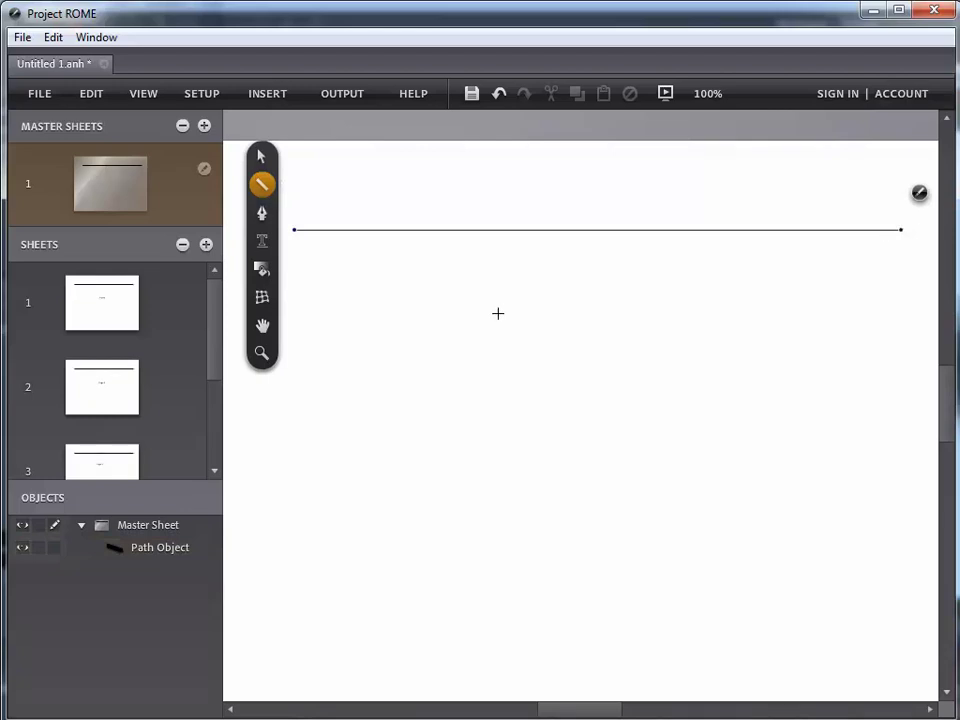
Step: Check how the master sheet's line looks on sheets 1, 2 and 3
{"action": "left_click", "coordinate": [118, 315]}
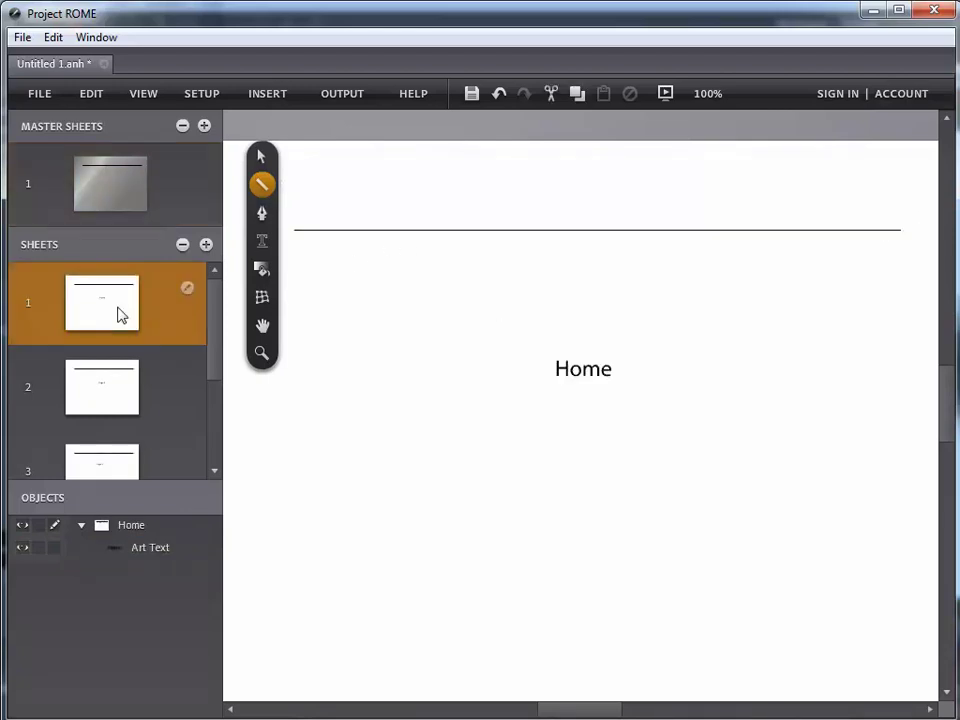
{"action": "left_click", "coordinate": [107, 388]}
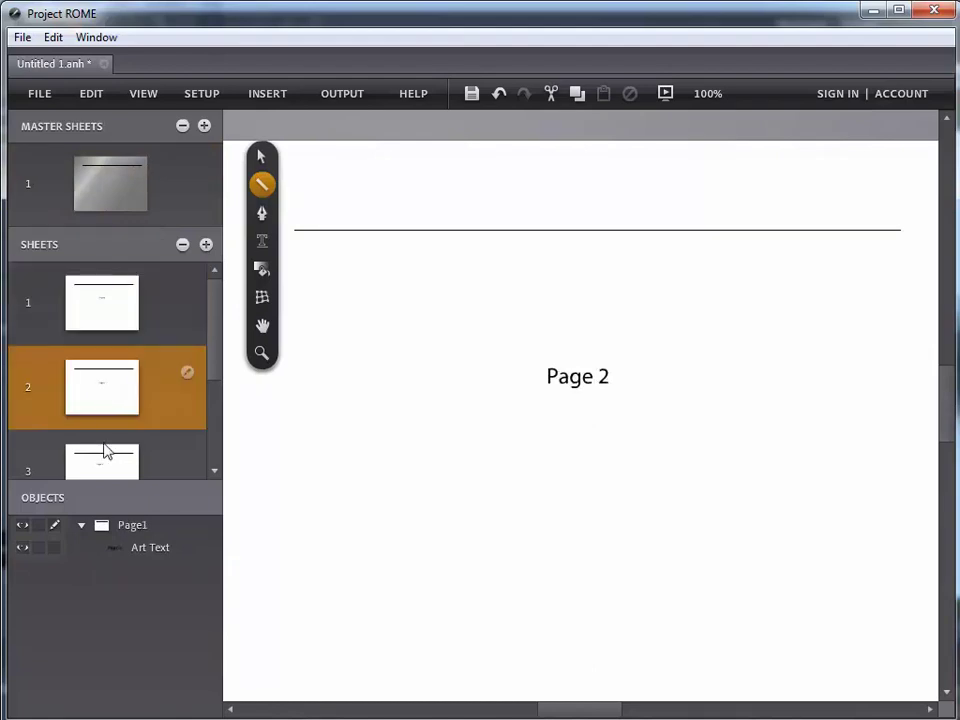
{"action": "left_click", "coordinate": [107, 452]}
Step: Set the stroke width of the horizontal line on master sheet 1 to 3.6 px
{"action": "left_click", "coordinate": [113, 205]}
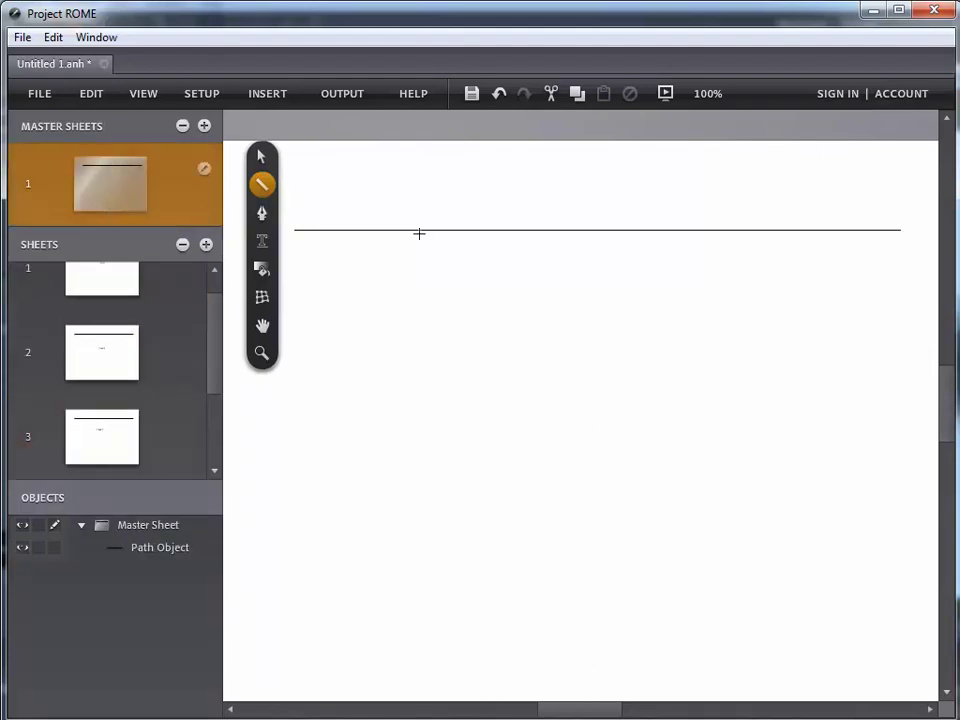
{"action": "left_click", "coordinate": [260, 157]}
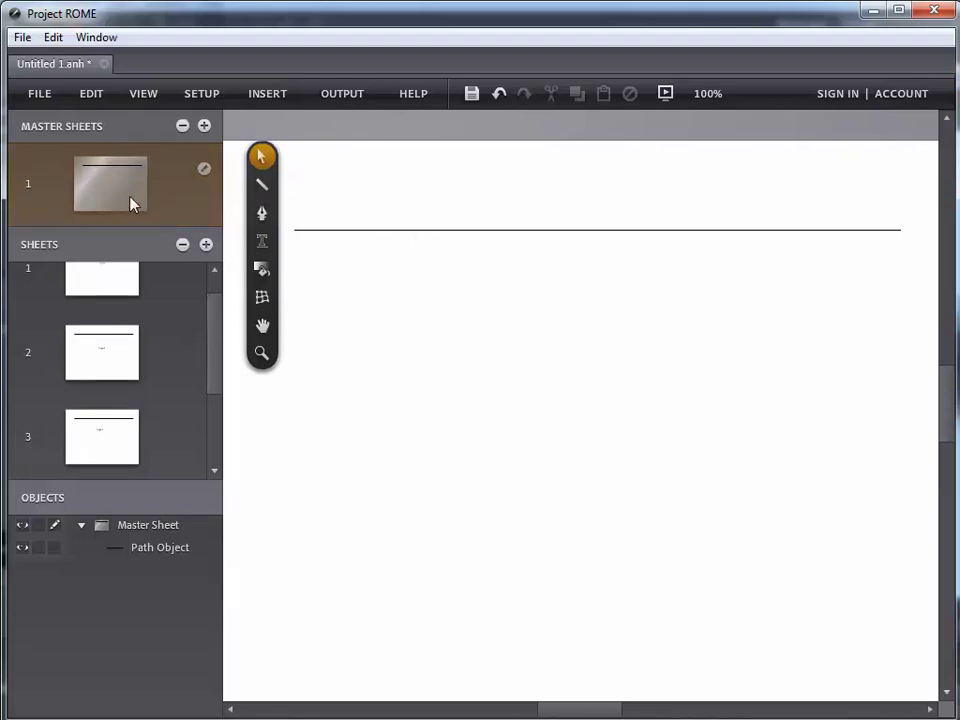
{"action": "left_click", "coordinate": [130, 203]}
{"action": "left_click", "coordinate": [385, 234]}
{"action": "left_click", "coordinate": [144, 210]}
{"action": "left_click", "coordinate": [389, 230]}
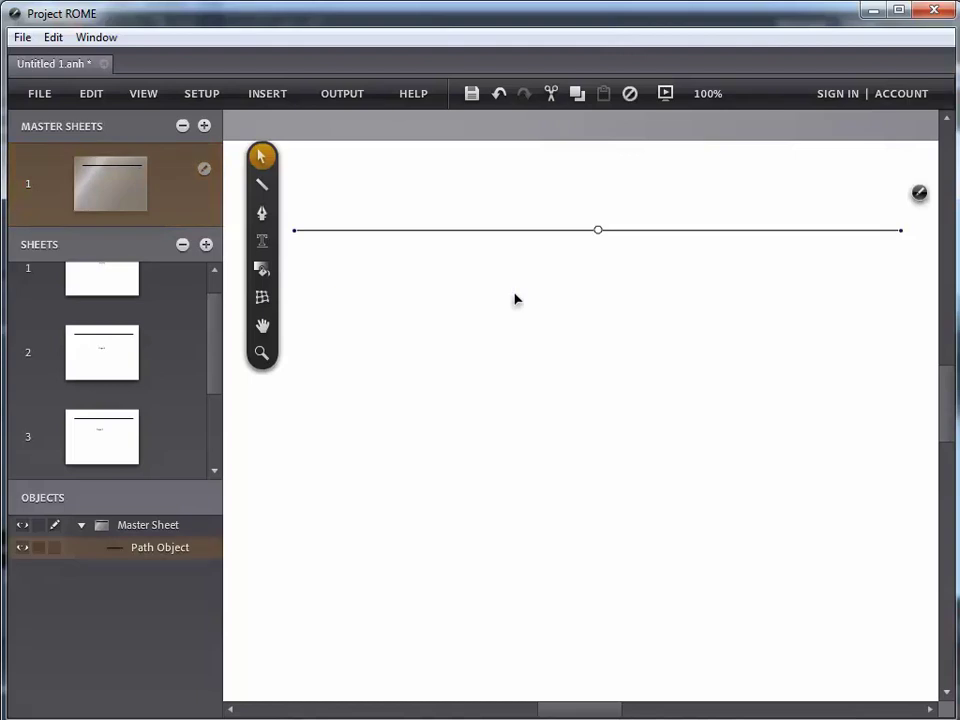
{"action": "left_click", "coordinate": [915, 193]}
{"action": "mouse_move", "coordinate": [807, 164]}
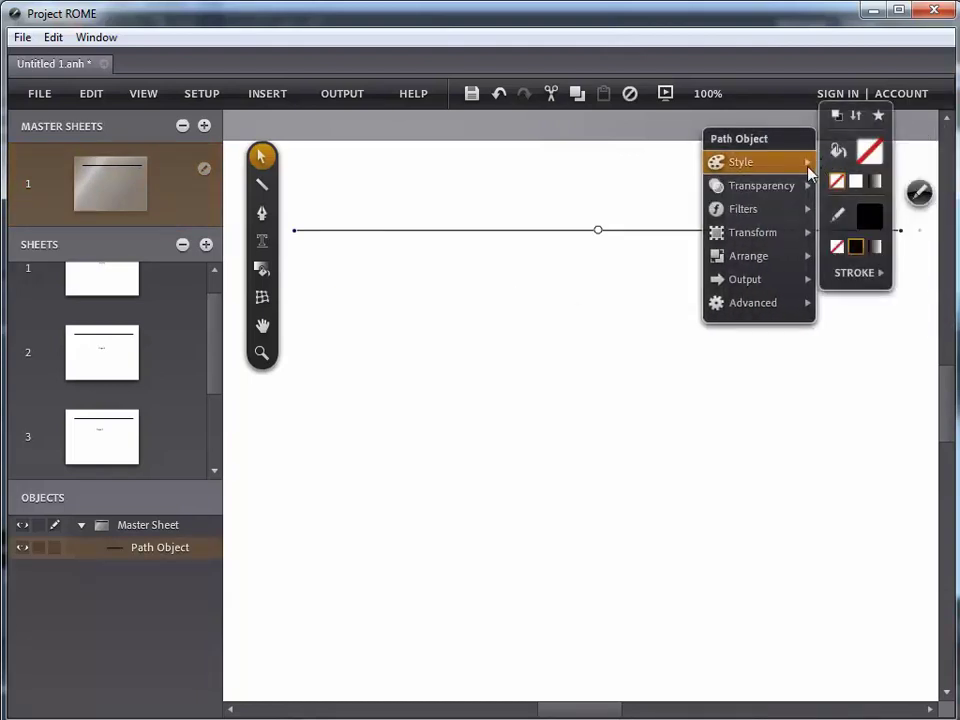
{"action": "left_click", "coordinate": [872, 222]}
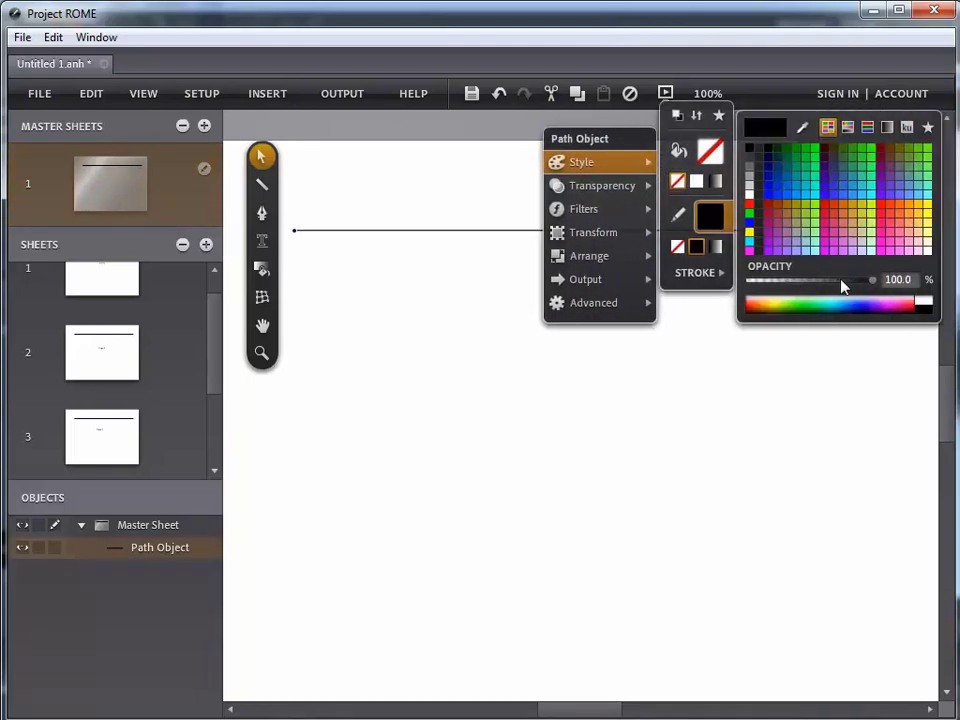
{"action": "mouse_move", "coordinate": [723, 273]}
{"action": "mouse_move", "coordinate": [864, 242]}
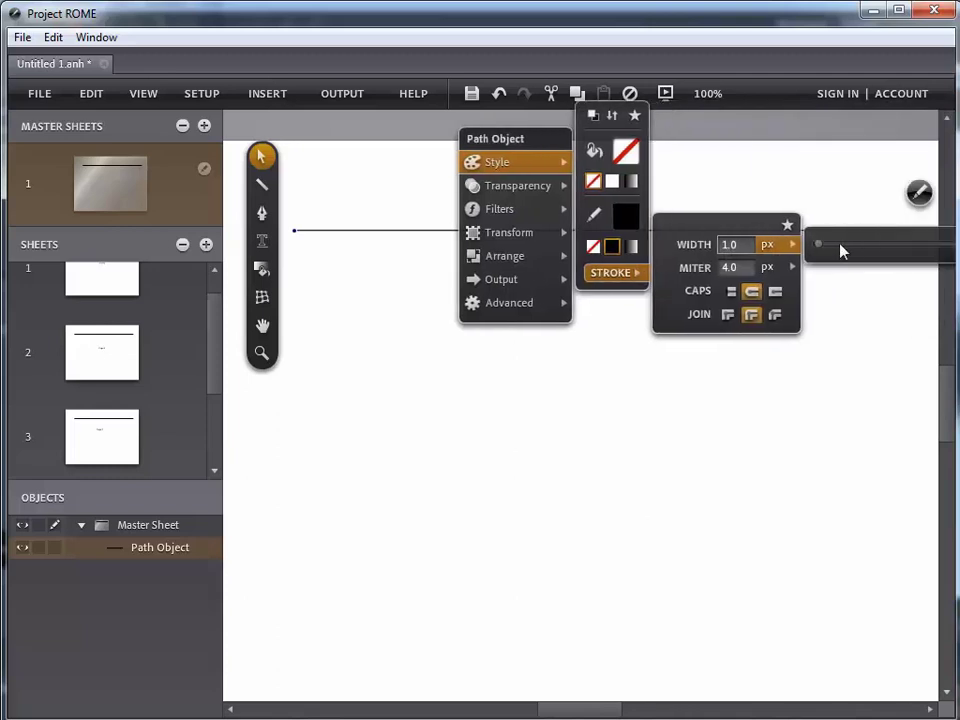
{"action": "left_click_drag", "start_coordinate": [789, 246], "coordinate": [800, 245]}
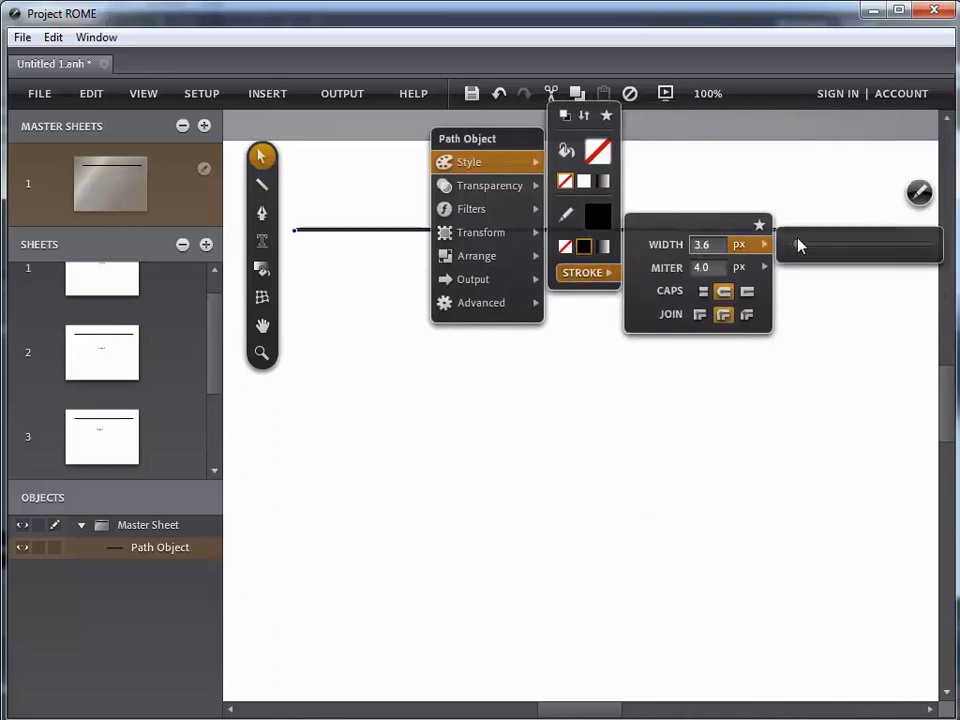
Step: Check the thickened line on the regular sheets and reopen master sheet 1
{"action": "left_click", "coordinate": [97, 367]}
{"action": "left_click_drag", "start_coordinate": [94, 434], "coordinate": [103, 297]}
{"action": "left_click", "coordinate": [109, 177]}
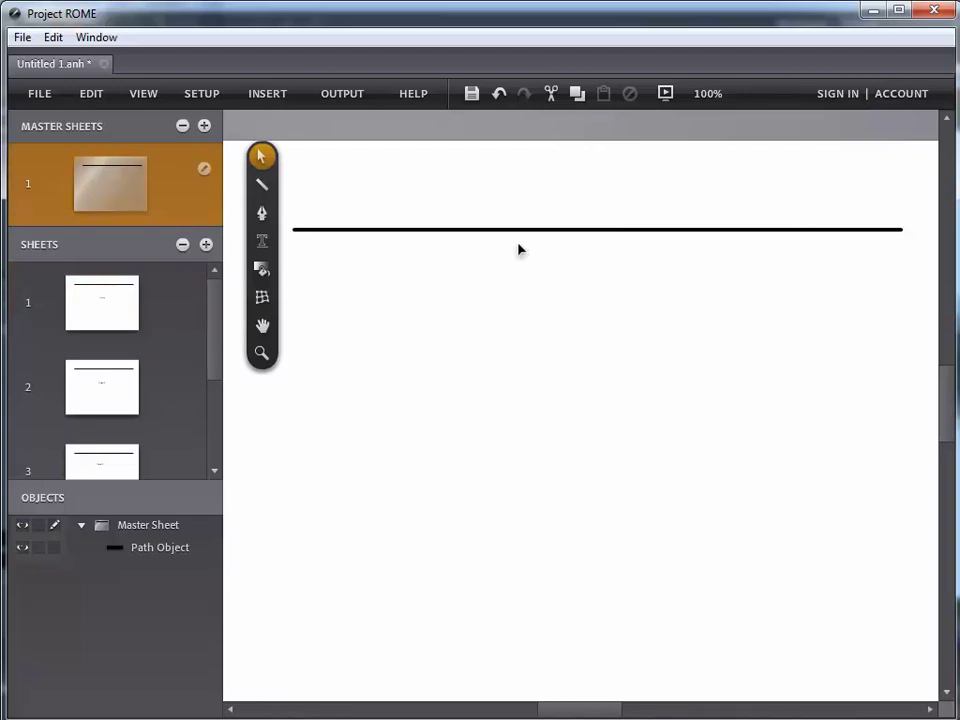
Step: Insert a horizontal button bar on the master sheet and place it just above the line
{"action": "left_click", "coordinate": [268, 94]}
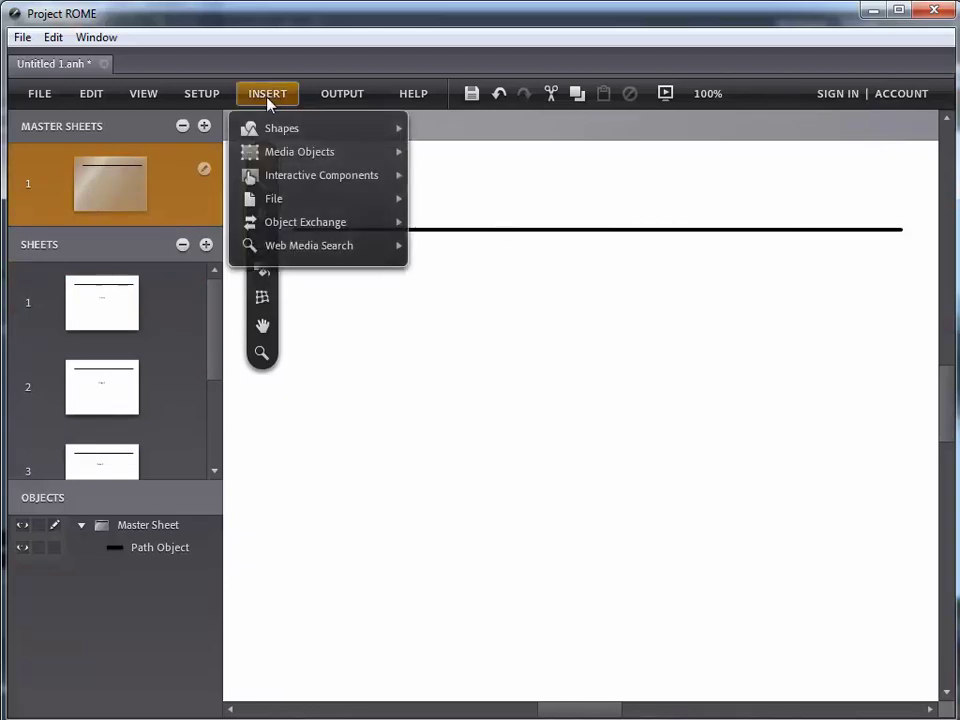
{"action": "mouse_move", "coordinate": [290, 178]}
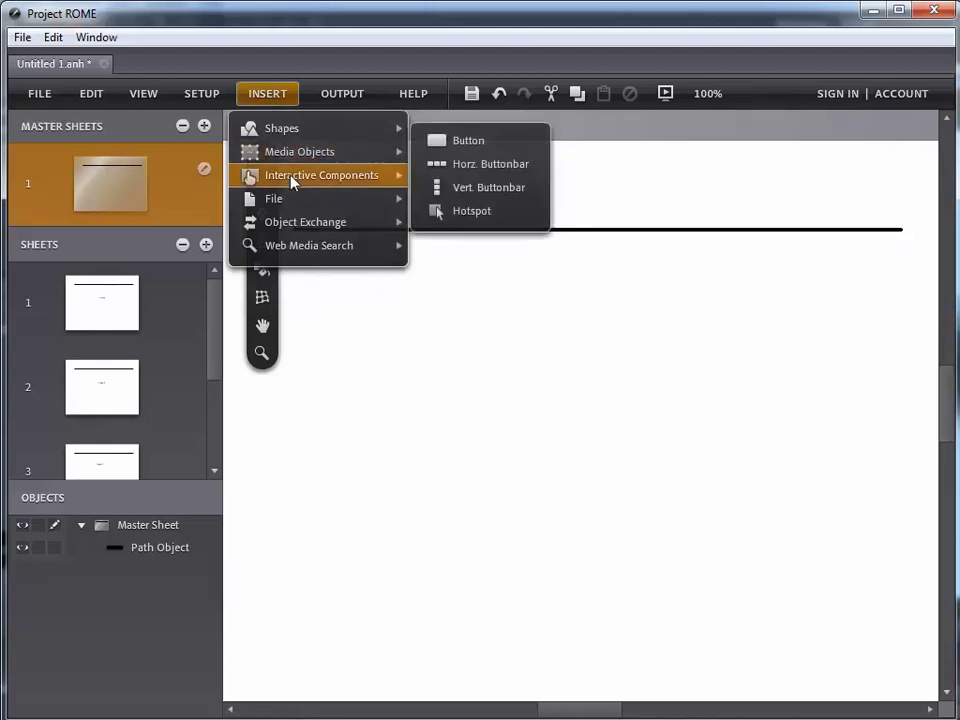
{"action": "left_click", "coordinate": [476, 167]}
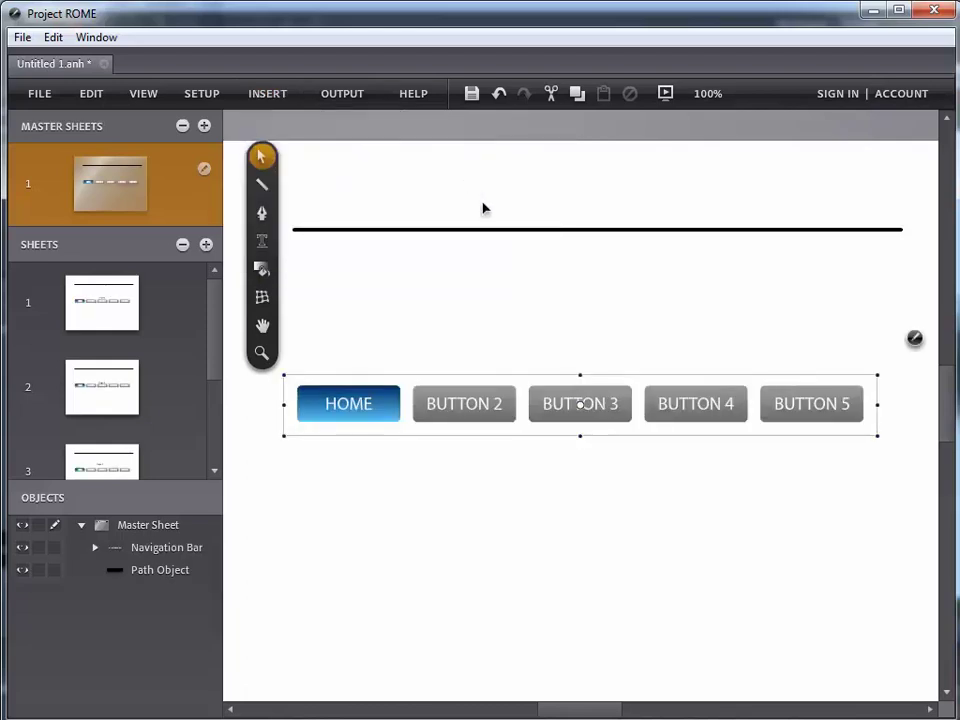
{"action": "left_click_drag", "start_coordinate": [567, 418], "coordinate": [562, 184]}
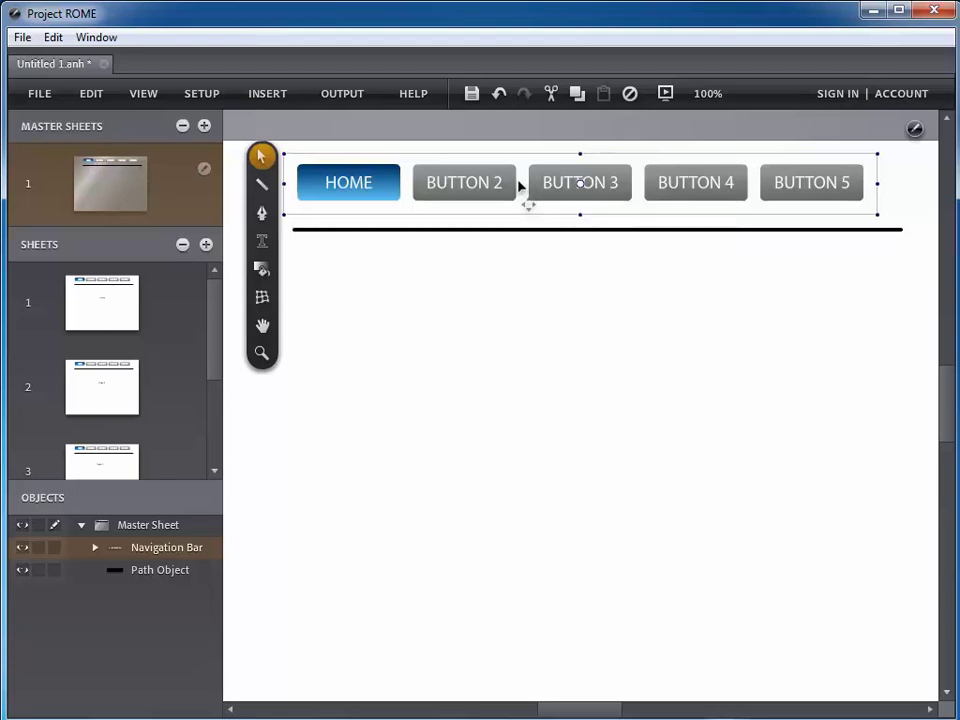
Step: Give the navigation bar's HOME button a Button Click action, Go to Sheet, targeting the Home sheet
{"action": "double_click", "coordinate": [386, 196]}
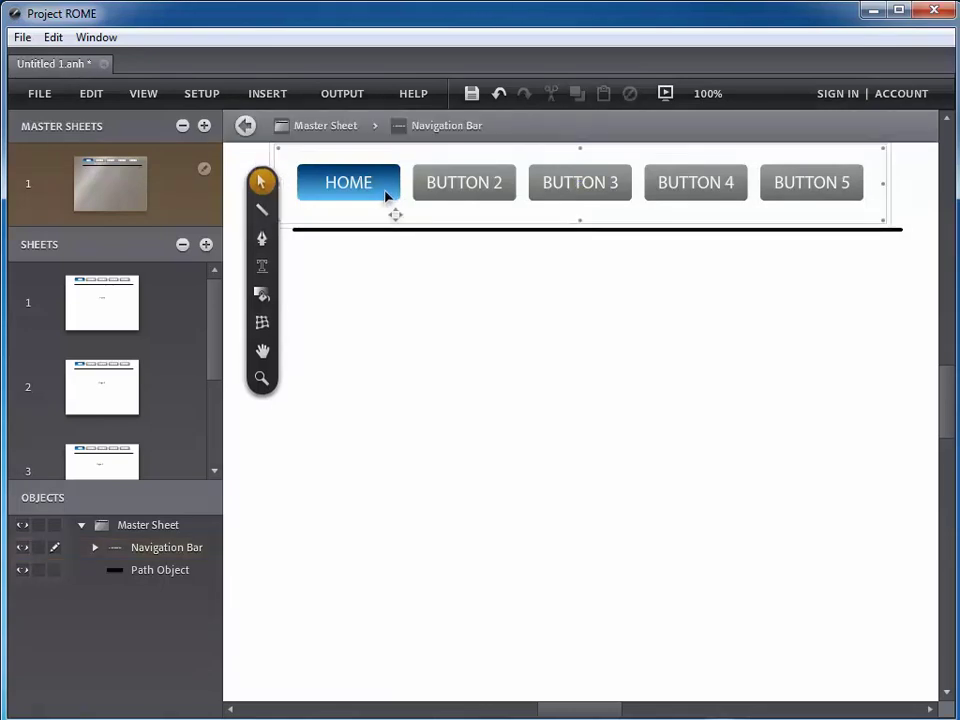
{"action": "left_click", "coordinate": [386, 196]}
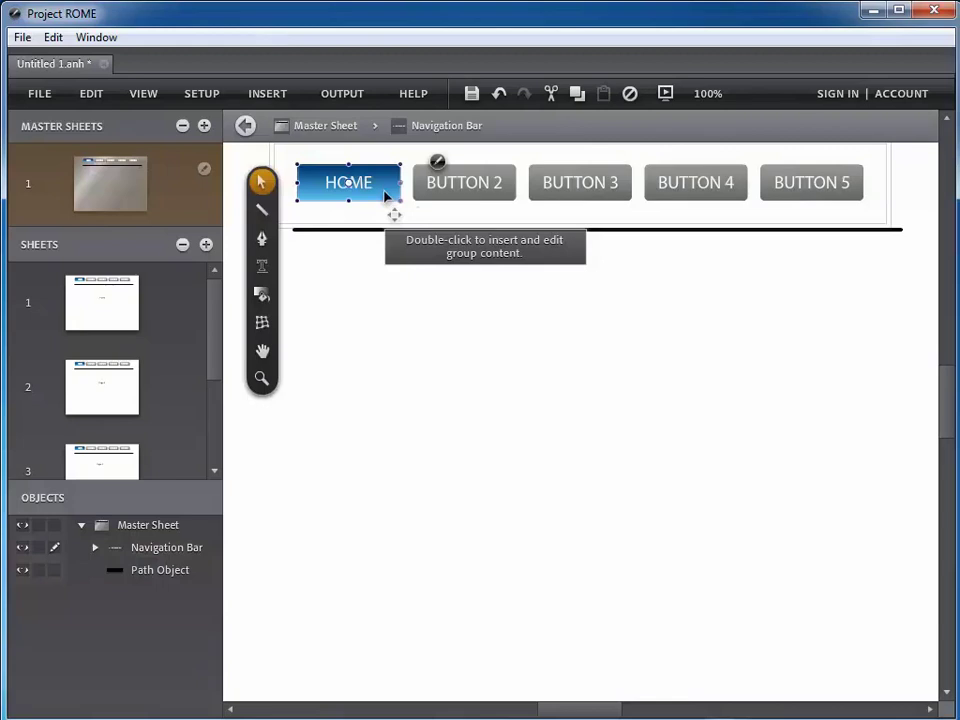
{"action": "right_click", "coordinate": [386, 196]}
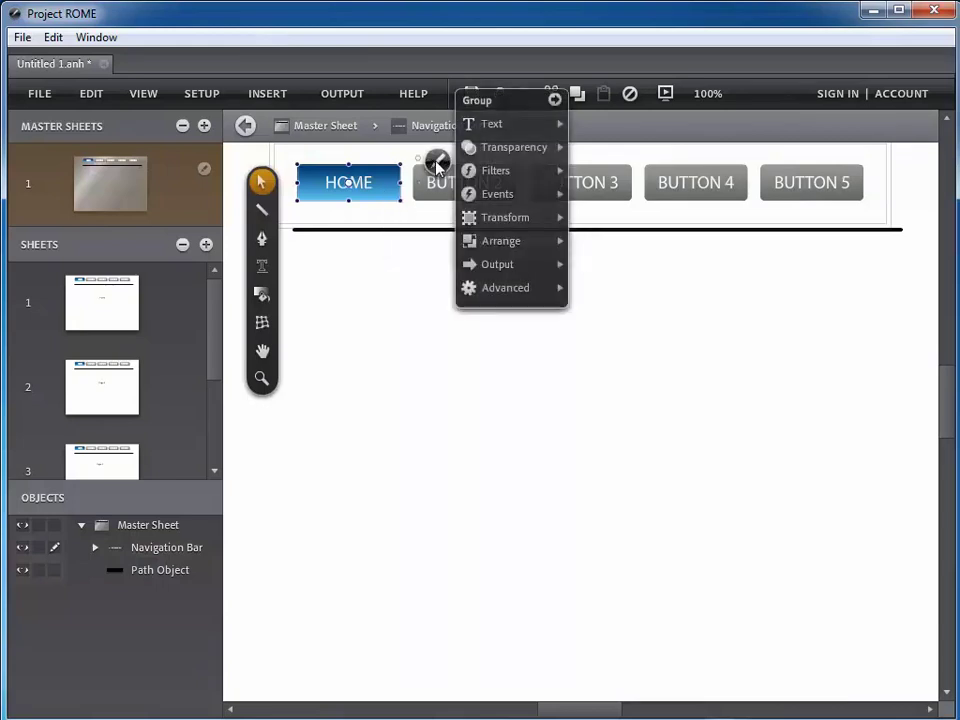
{"action": "mouse_move", "coordinate": [471, 203]}
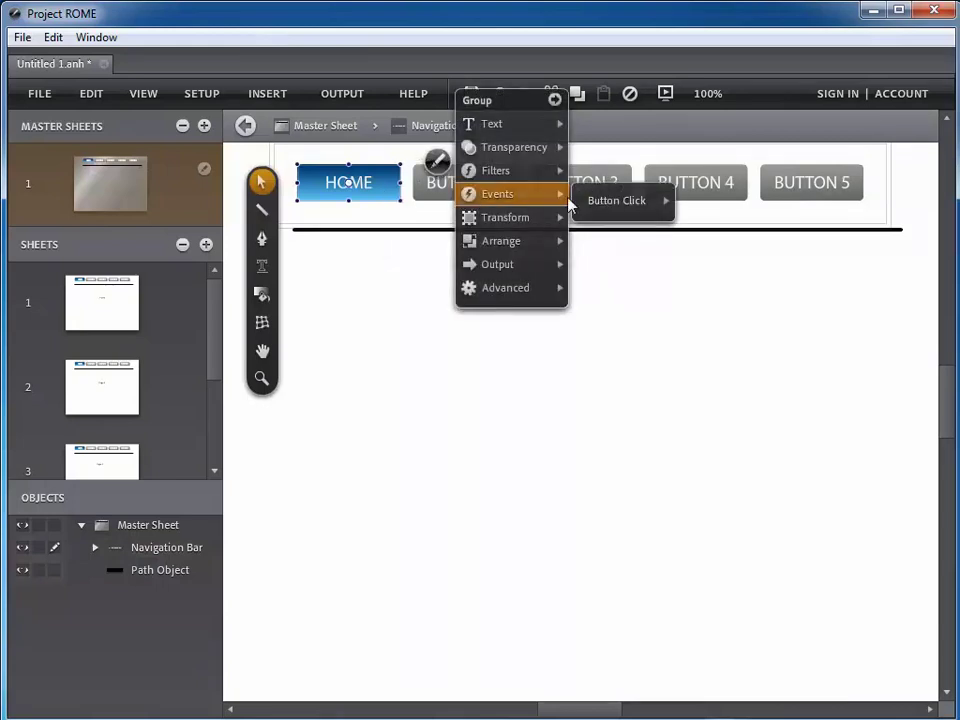
{"action": "mouse_move", "coordinate": [594, 208]}
{"action": "left_click", "coordinate": [710, 212]}
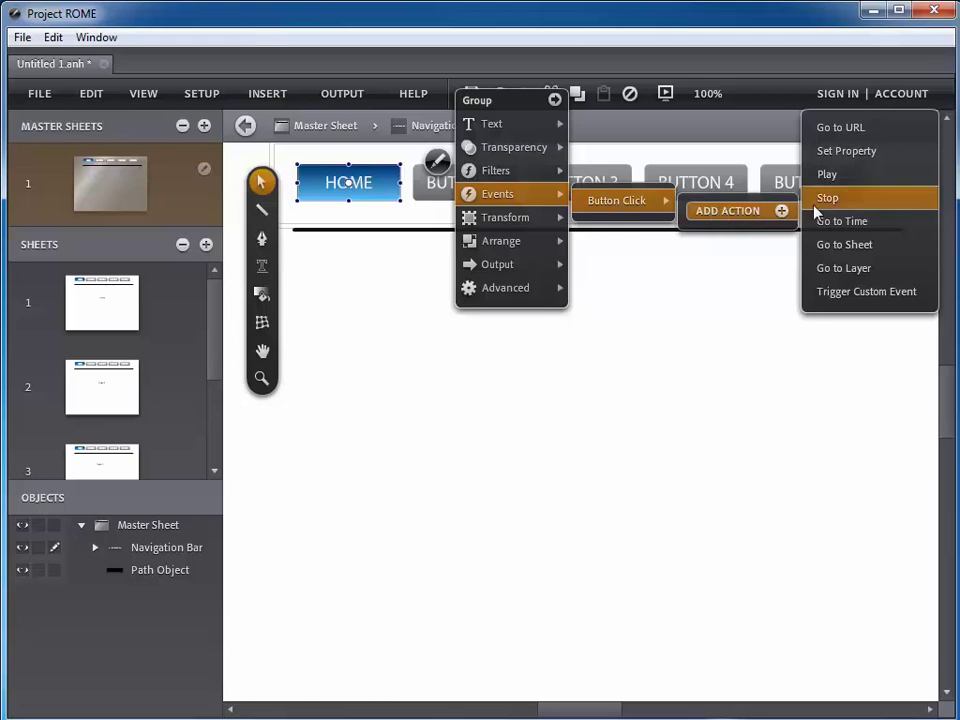
{"action": "left_click", "coordinate": [829, 245]}
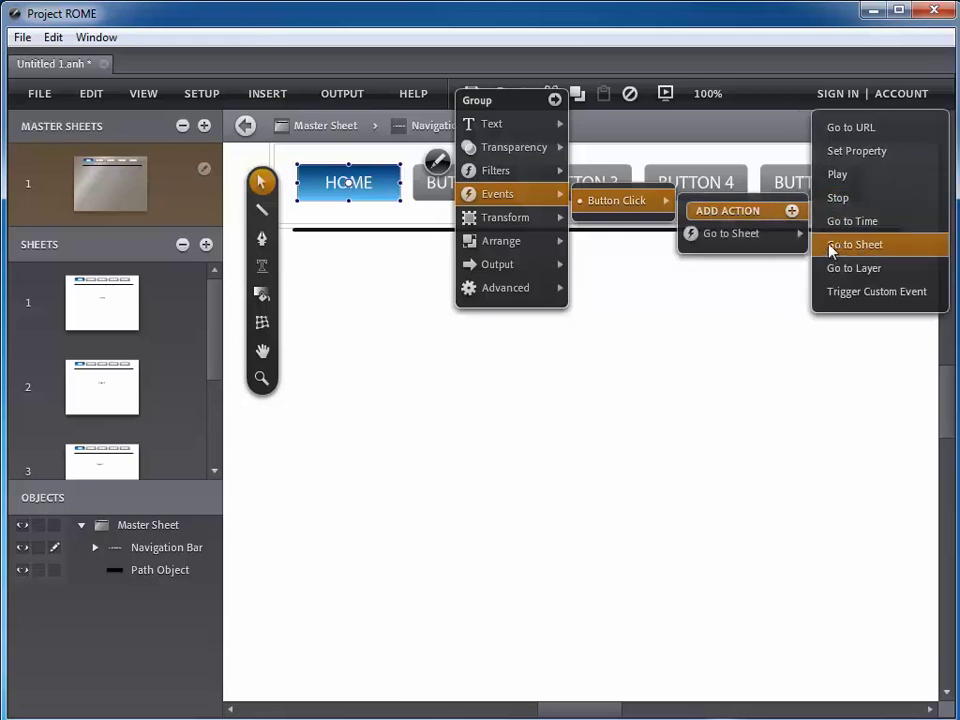
{"action": "mouse_move", "coordinate": [786, 240]}
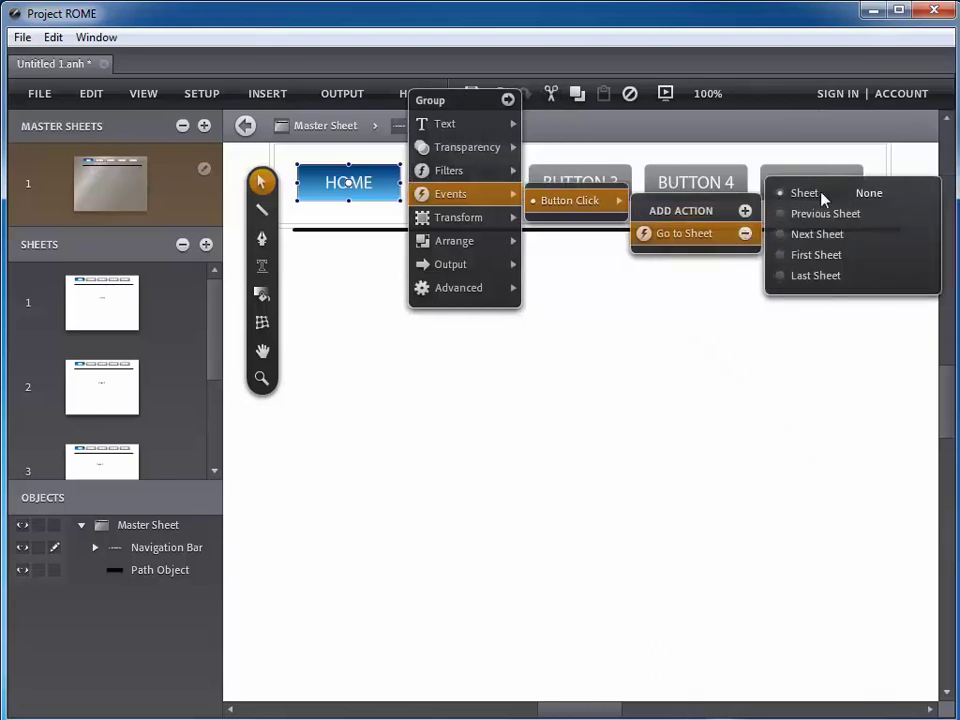
{"action": "mouse_move", "coordinate": [869, 197]}
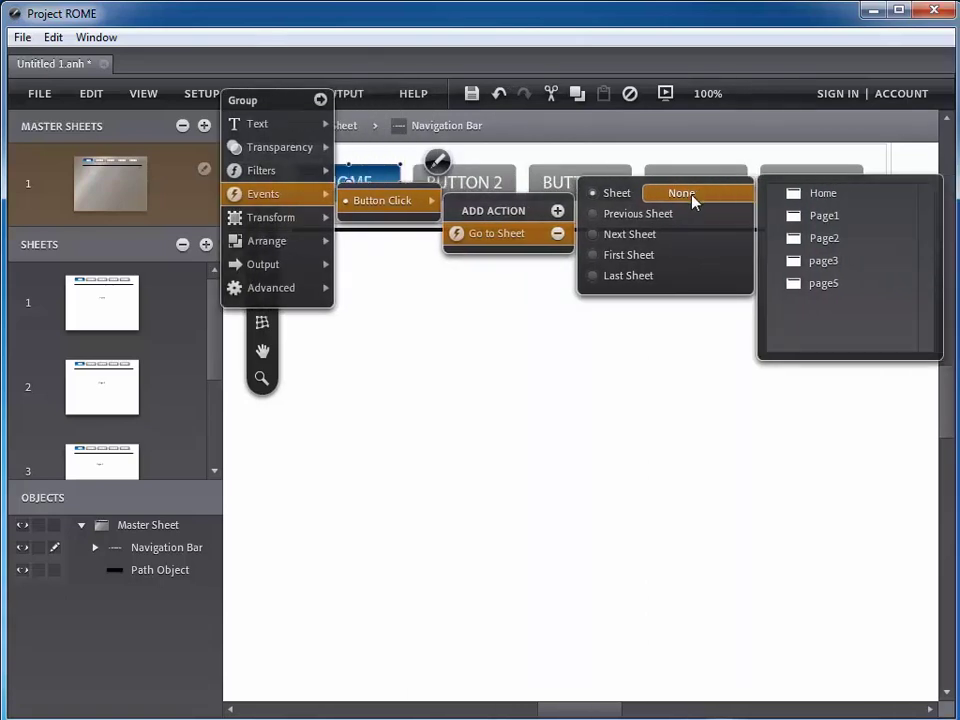
{"action": "left_click", "coordinate": [813, 196]}
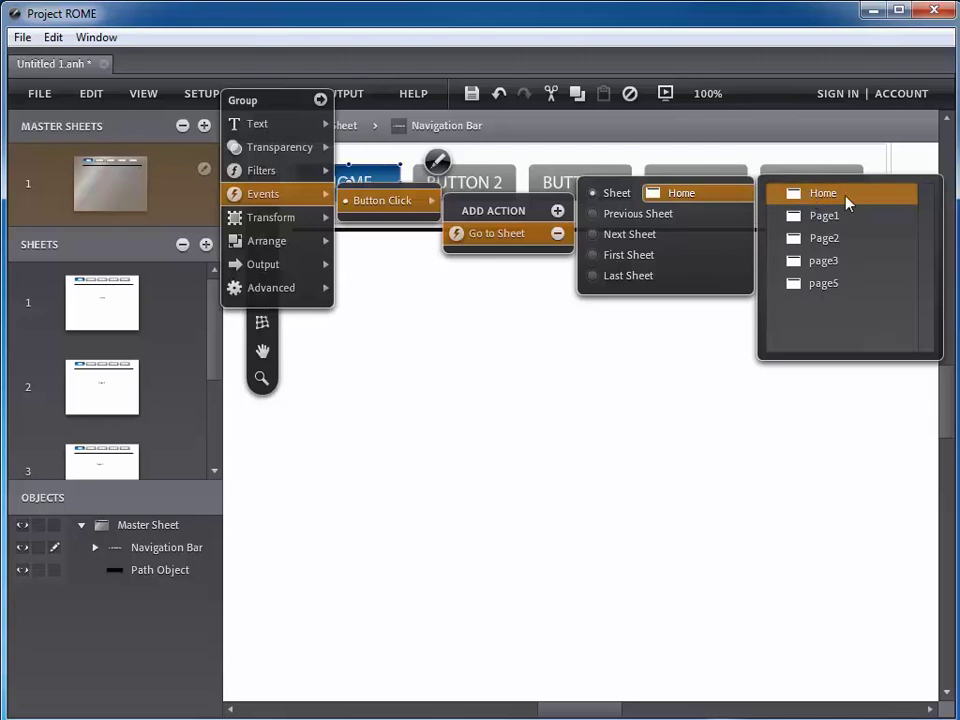
{"action": "left_click", "coordinate": [602, 434]}
{"action": "left_click", "coordinate": [602, 434]}
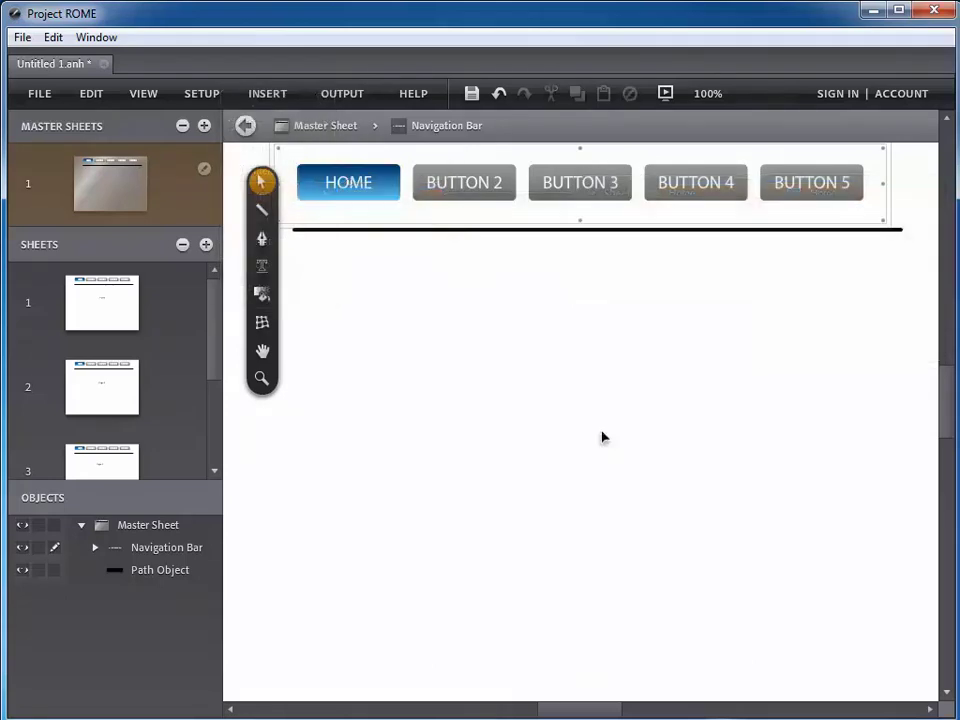
Step: Give BUTTON 2 in the navigation bar a Button Click action, Go to Sheet, targeting the Page1 sheet
{"action": "left_click", "coordinate": [470, 203]}
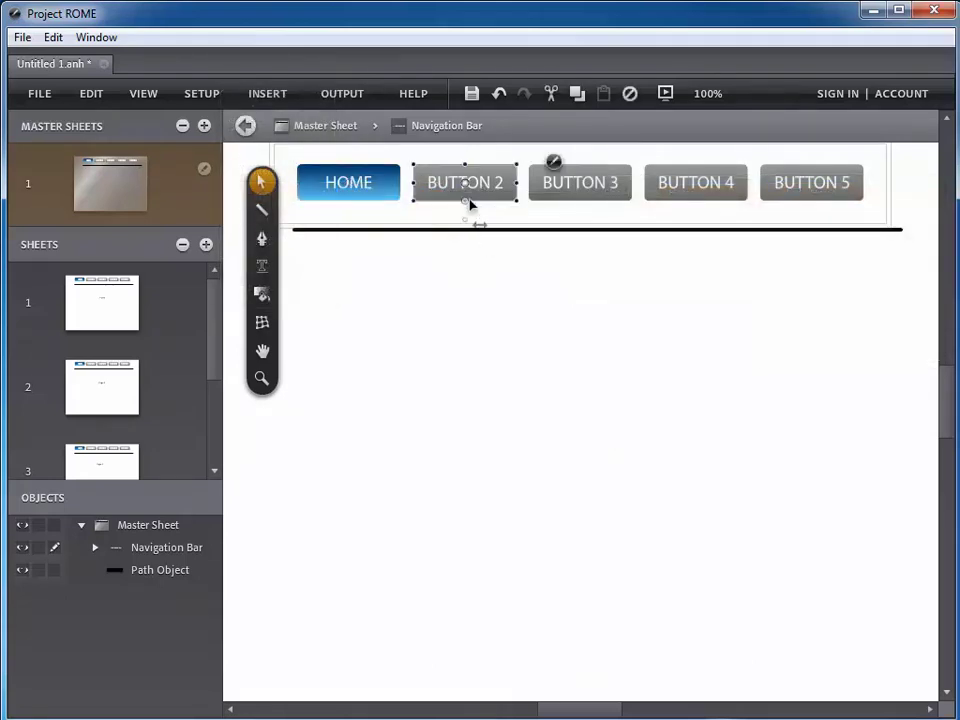
{"action": "left_click", "coordinate": [552, 164]}
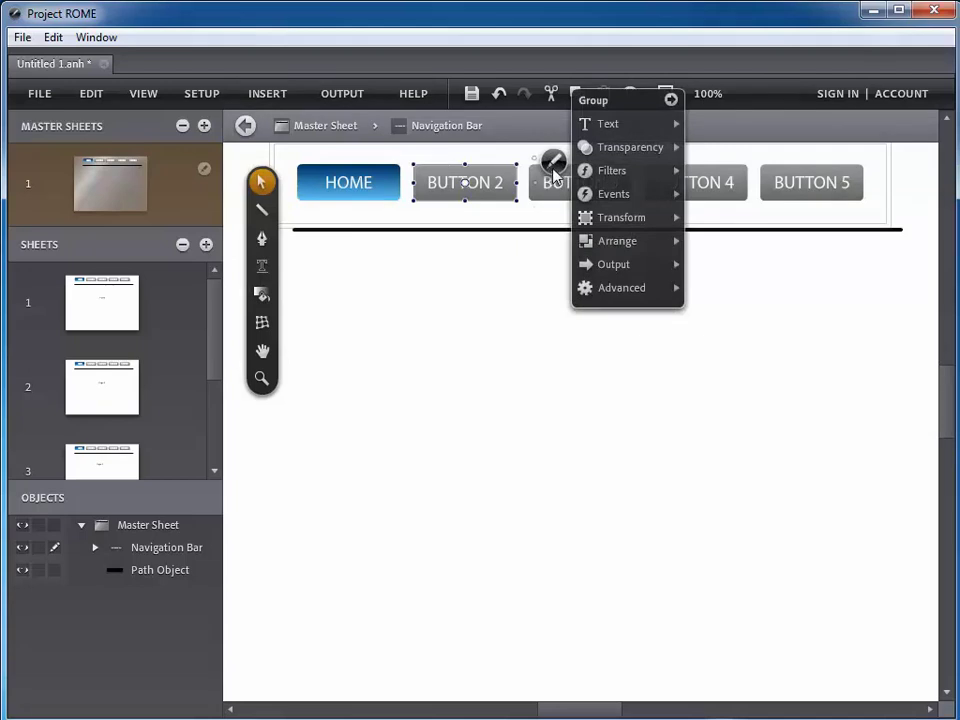
{"action": "mouse_move", "coordinate": [600, 220]}
{"action": "mouse_move", "coordinate": [606, 197]}
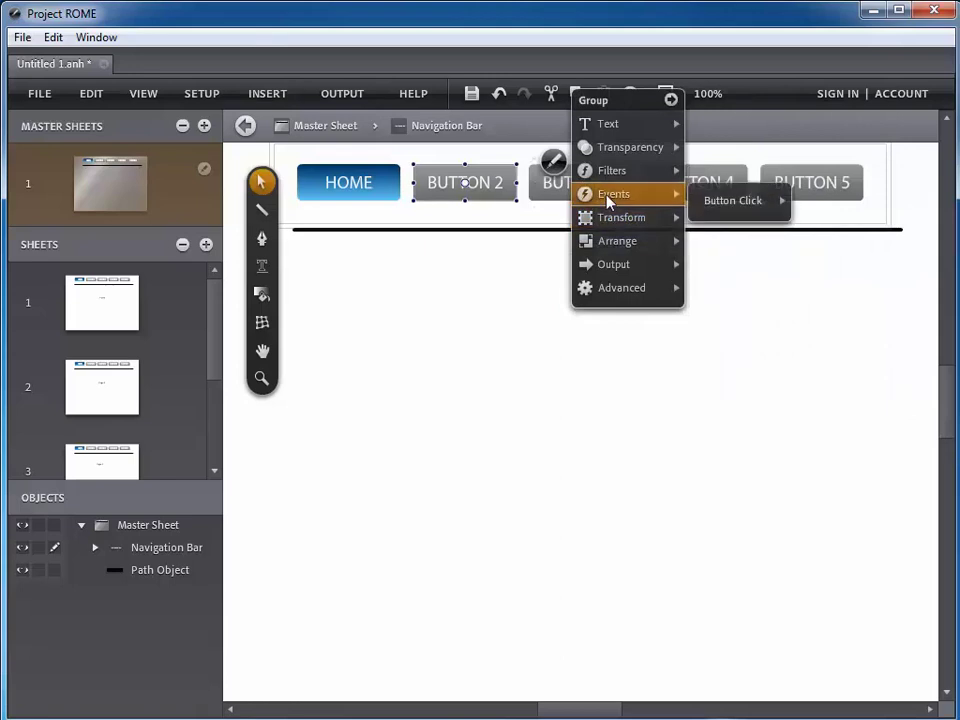
{"action": "mouse_move", "coordinate": [722, 206]}
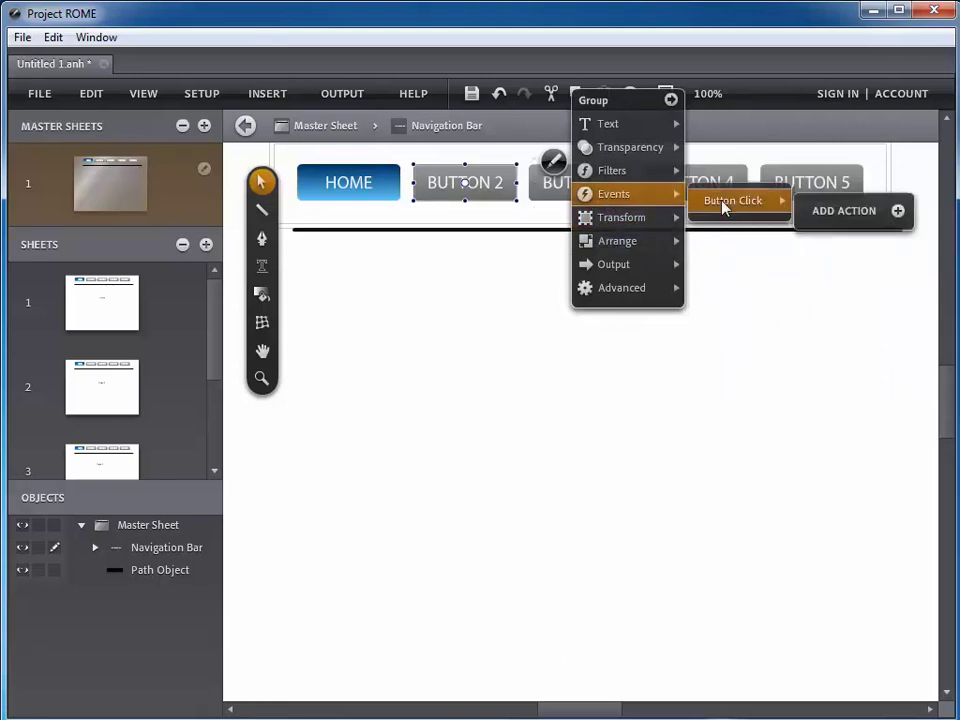
{"action": "left_click", "coordinate": [800, 211]}
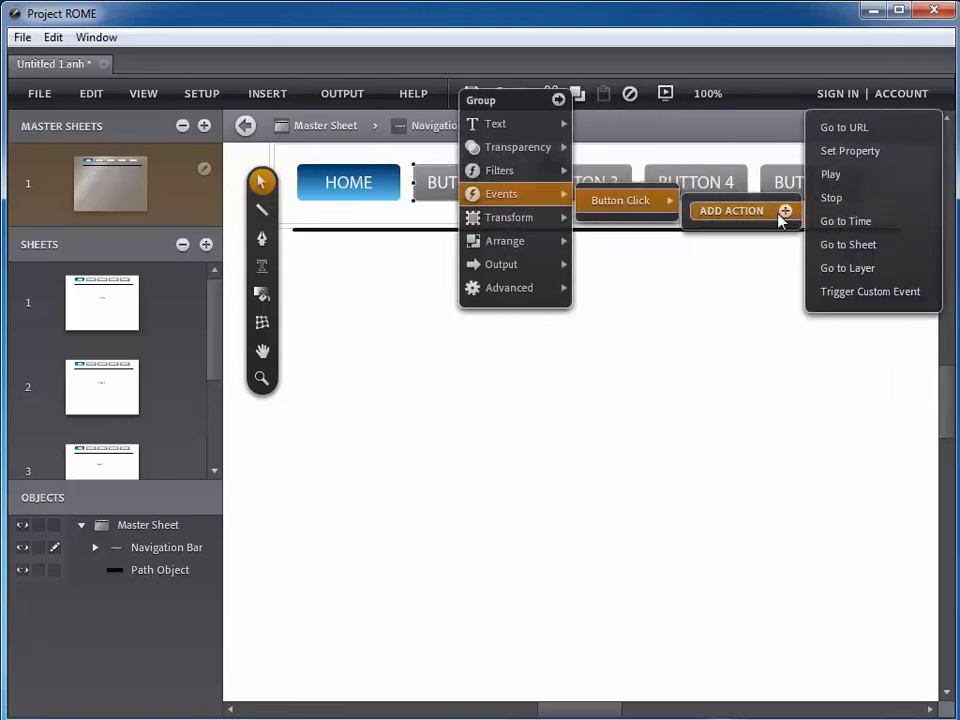
{"action": "left_click", "coordinate": [828, 247]}
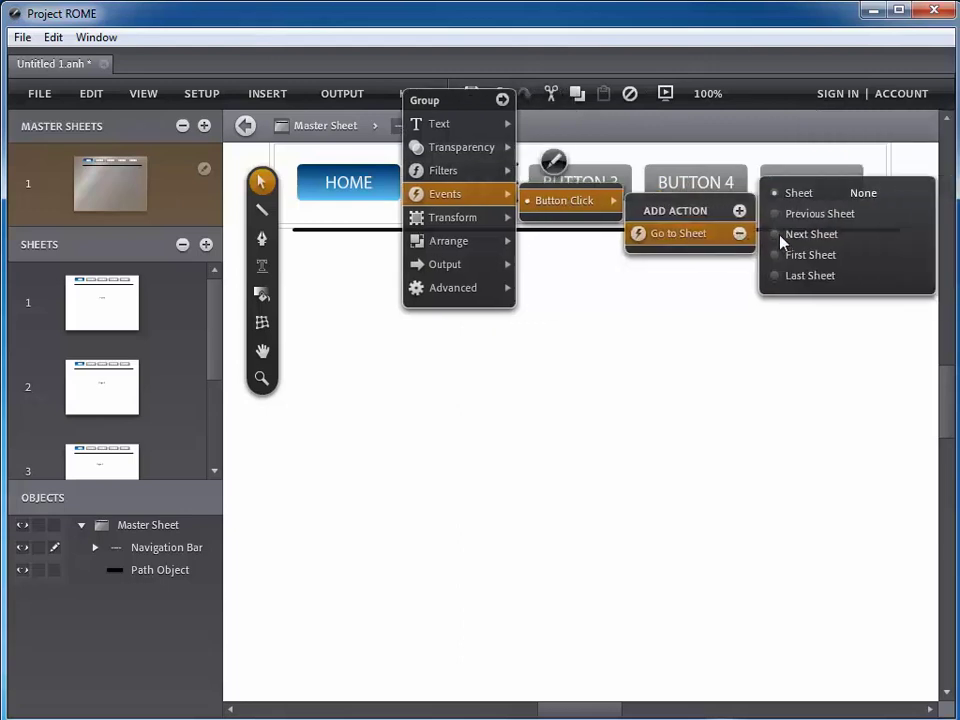
{"action": "left_click", "coordinate": [851, 193]}
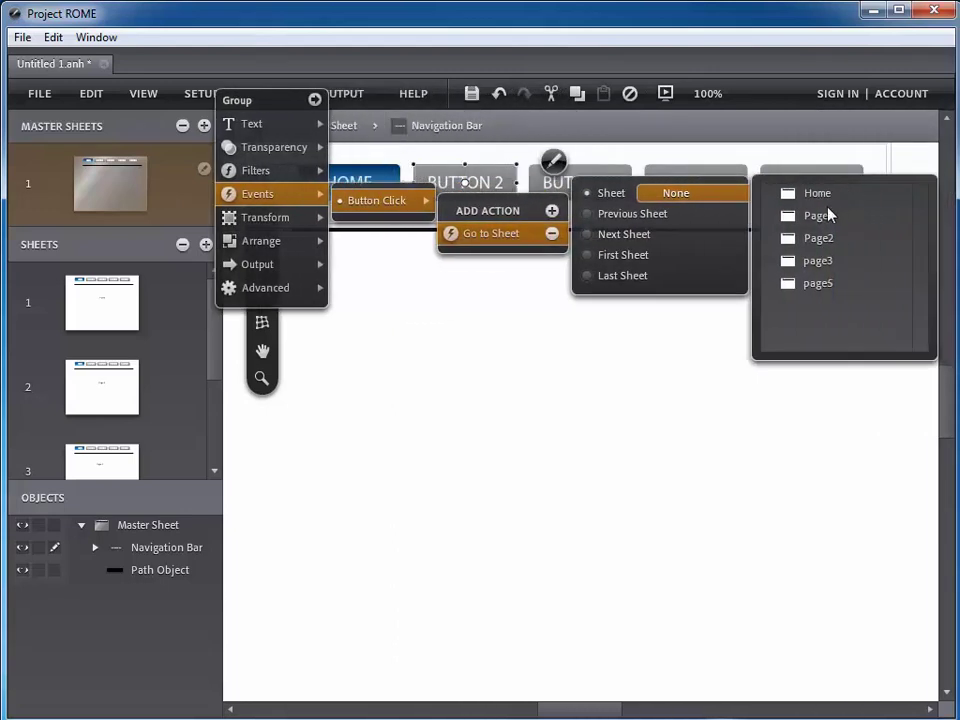
{"action": "left_click", "coordinate": [812, 216]}
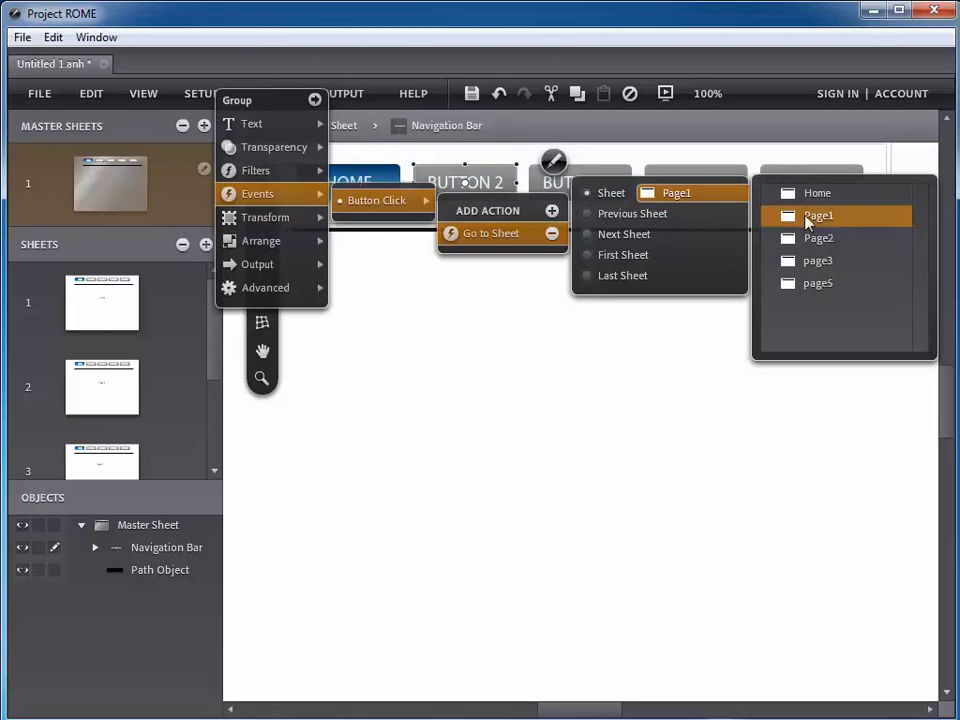
{"action": "left_click", "coordinate": [654, 385]}
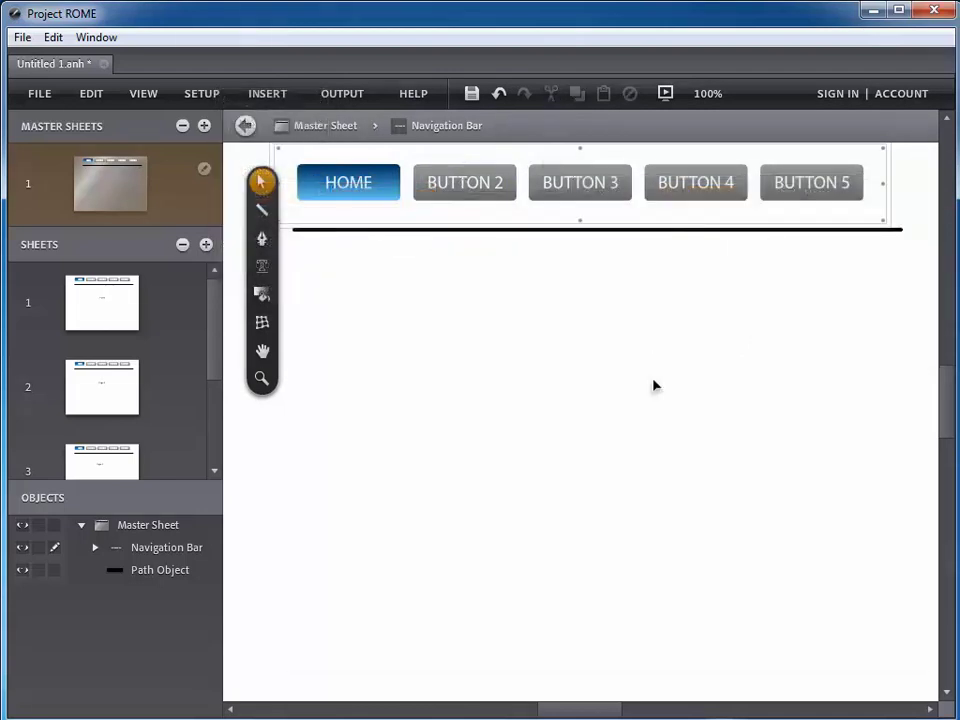
Step: Replace the label text of BUTTON 2 in the navigation bar with "Problem"
{"action": "left_click", "coordinate": [467, 196]}
{"action": "left_click", "coordinate": [464, 198]}
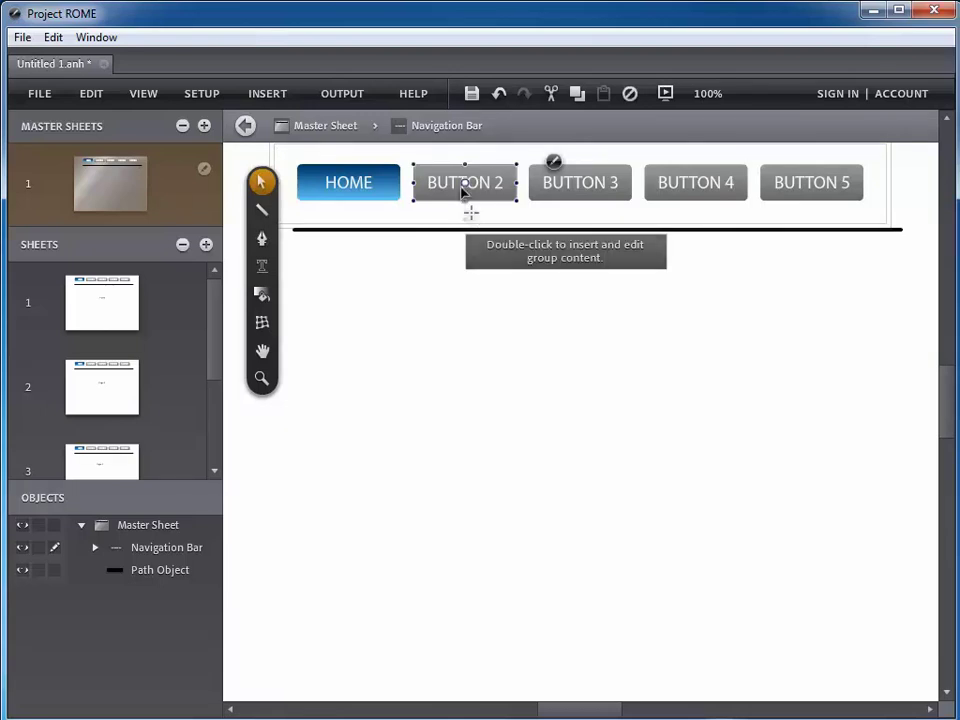
{"action": "double_click", "coordinate": [452, 190]}
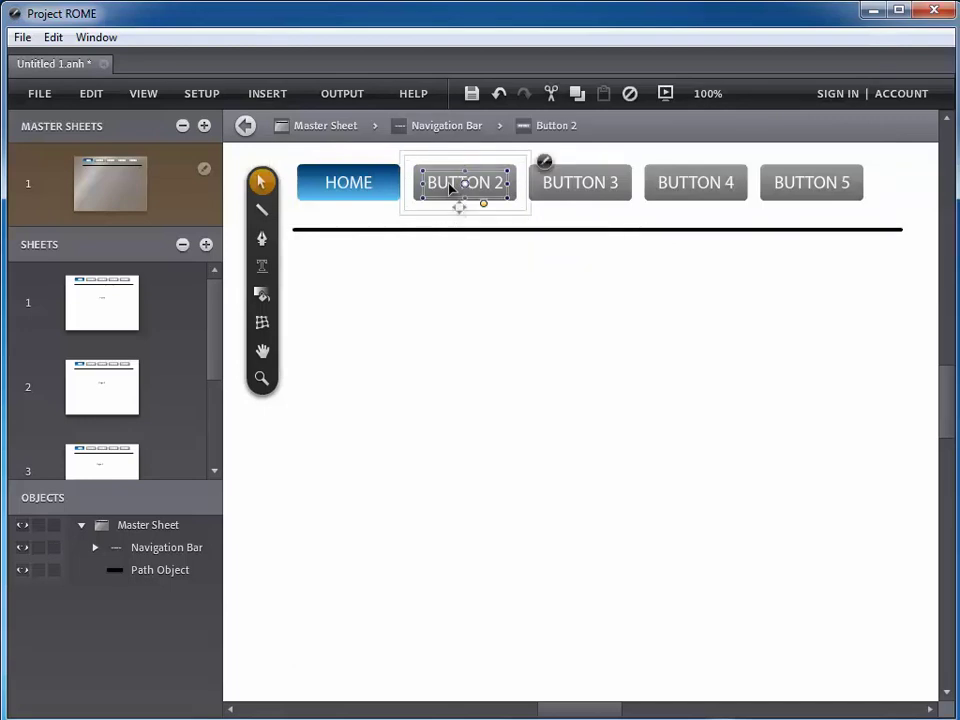
{"action": "double_click", "coordinate": [452, 188]}
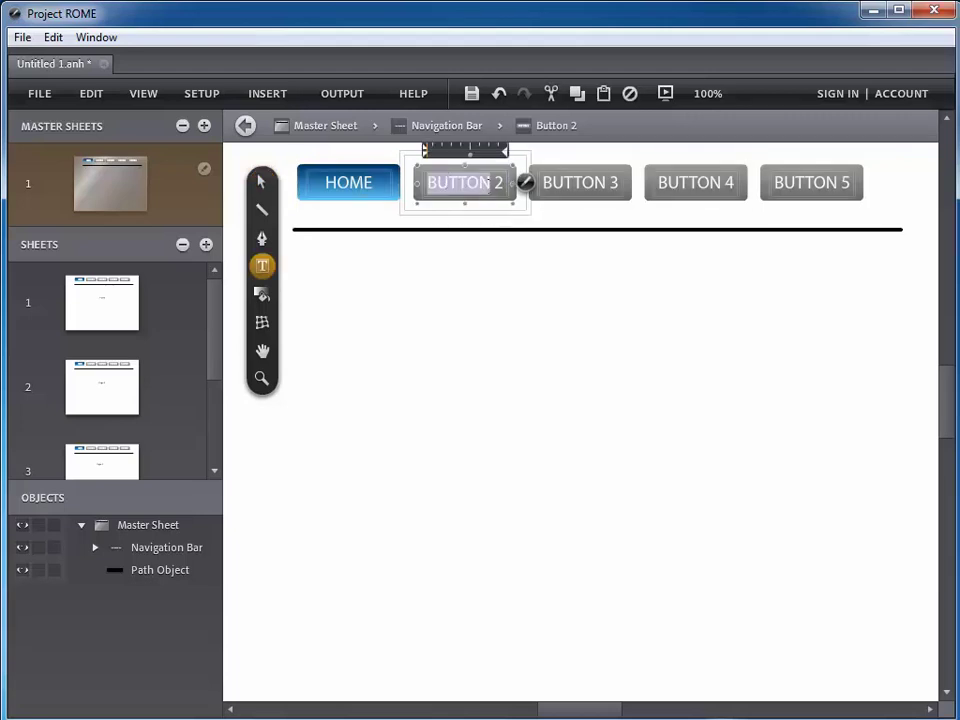
{"action": "left_click_drag", "start_coordinate": [504, 184], "coordinate": [426, 186]}
{"action": "type", "text": "Problem"}
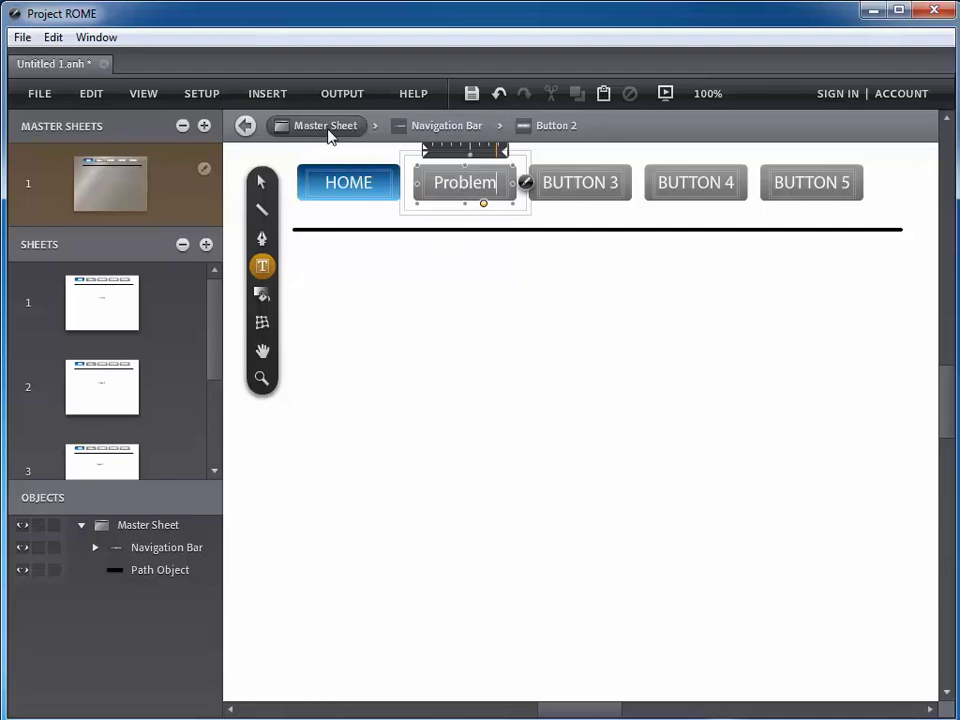
Step: Return to the master sheet level and preview the site, testing the Problem and HOME navigation buttons
{"action": "left_click", "coordinate": [449, 127]}
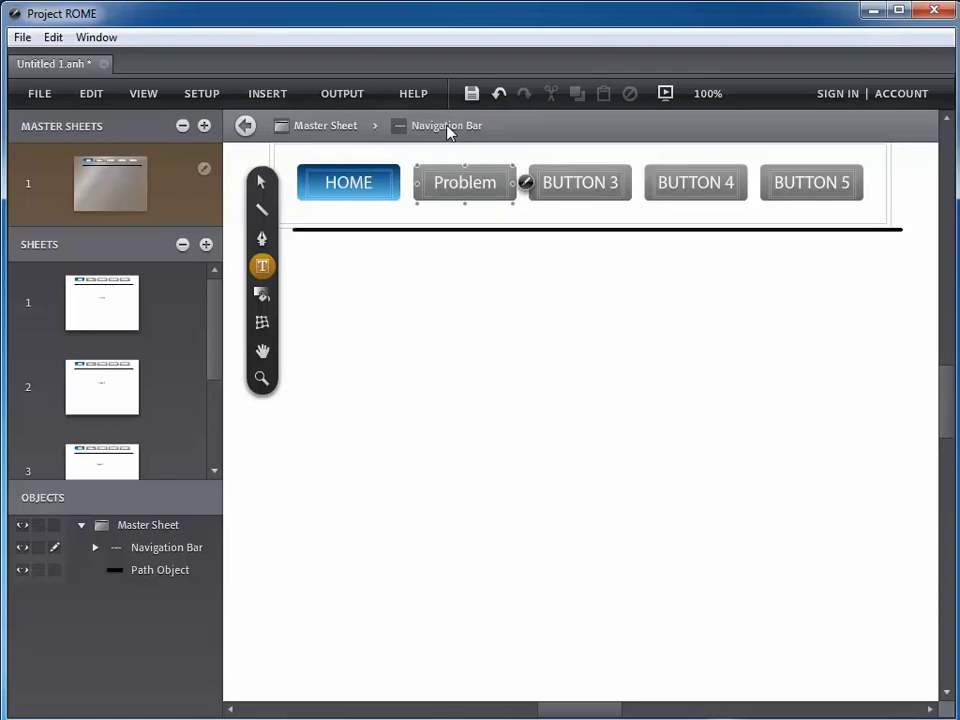
{"action": "left_click", "coordinate": [336, 127]}
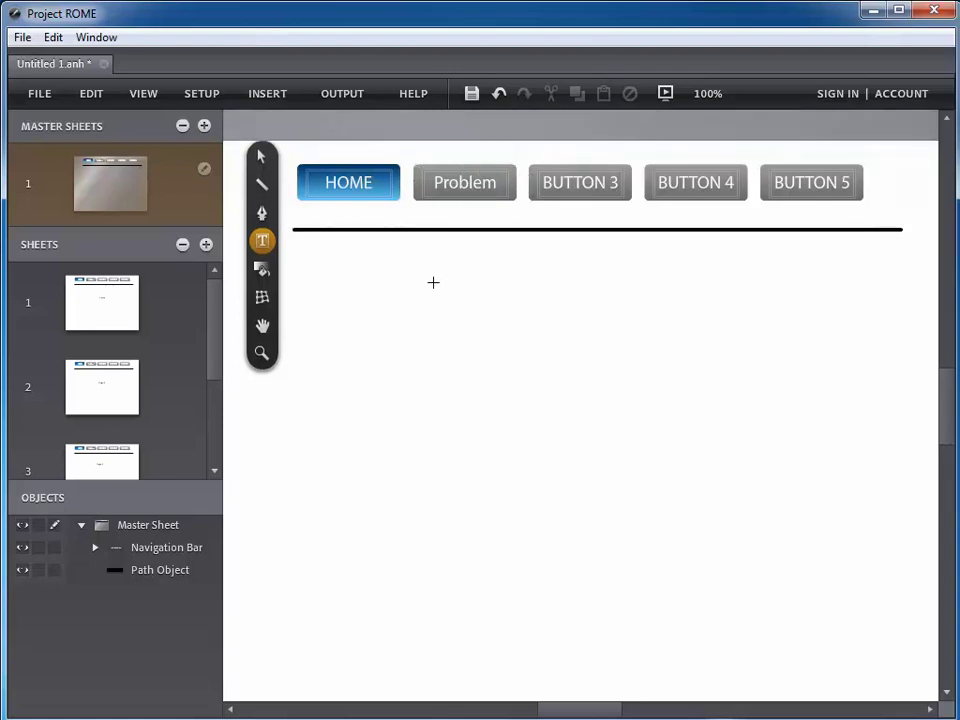
{"action": "left_click", "coordinate": [665, 92]}
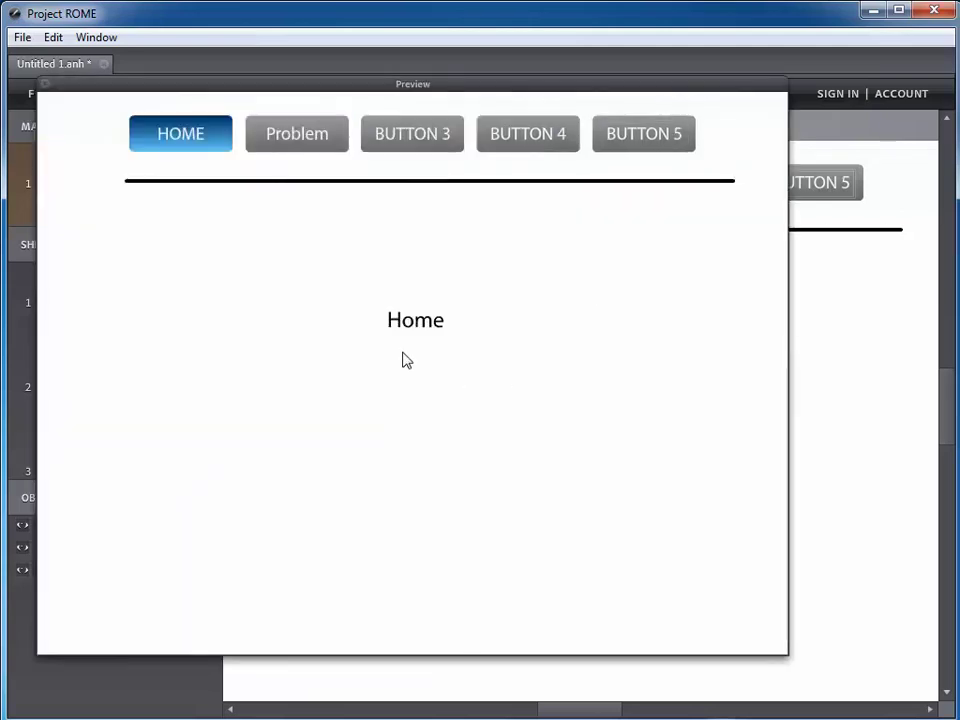
{"action": "left_click", "coordinate": [311, 144]}
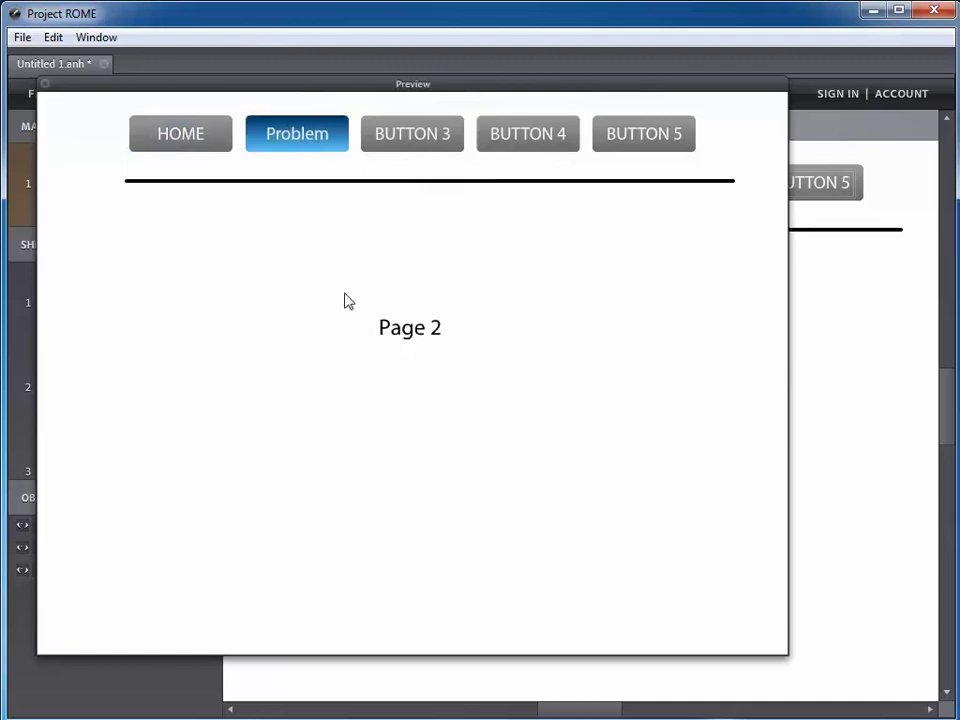
{"action": "left_click", "coordinate": [202, 136]}
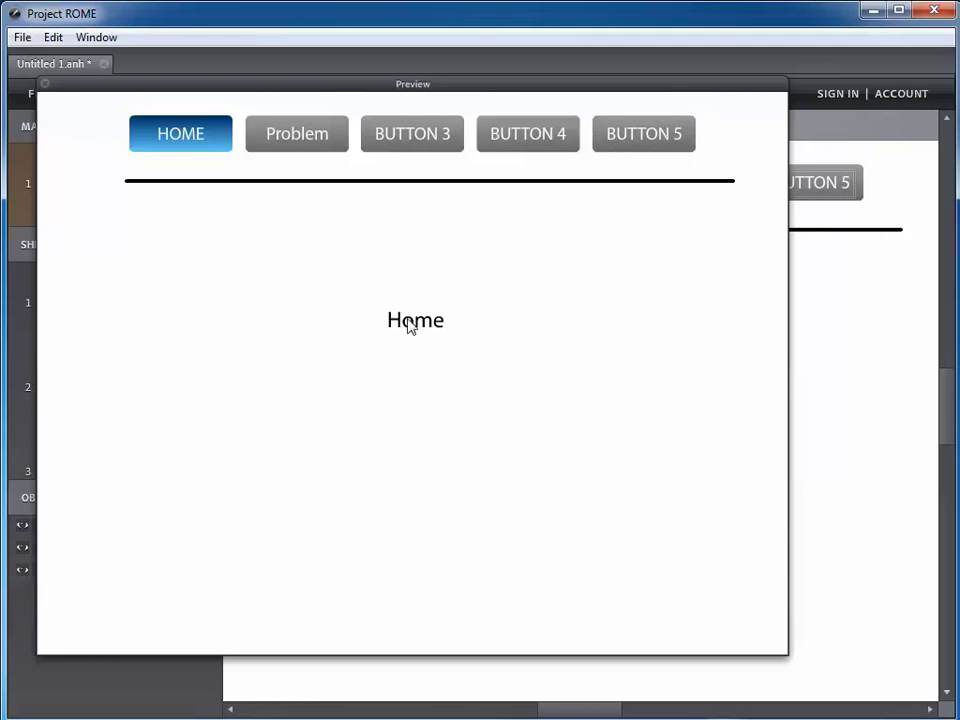
{"action": "left_click", "coordinate": [44, 86]}
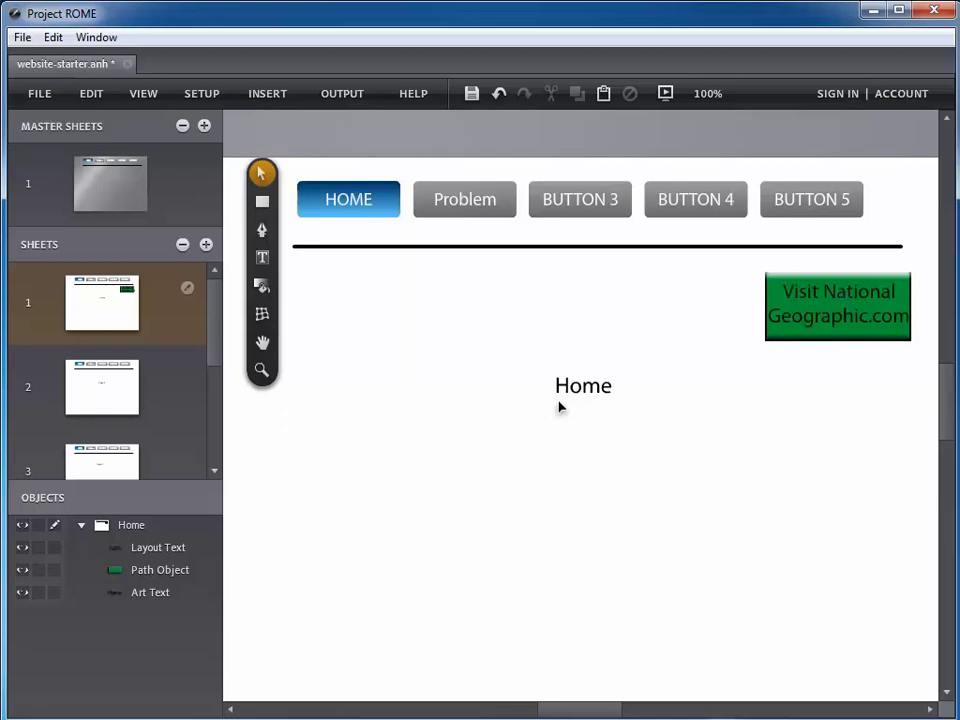
Step: Look through the property options of the "Visit National Geographic.com" text on the Home sheet
{"action": "left_click", "coordinate": [795, 341]}
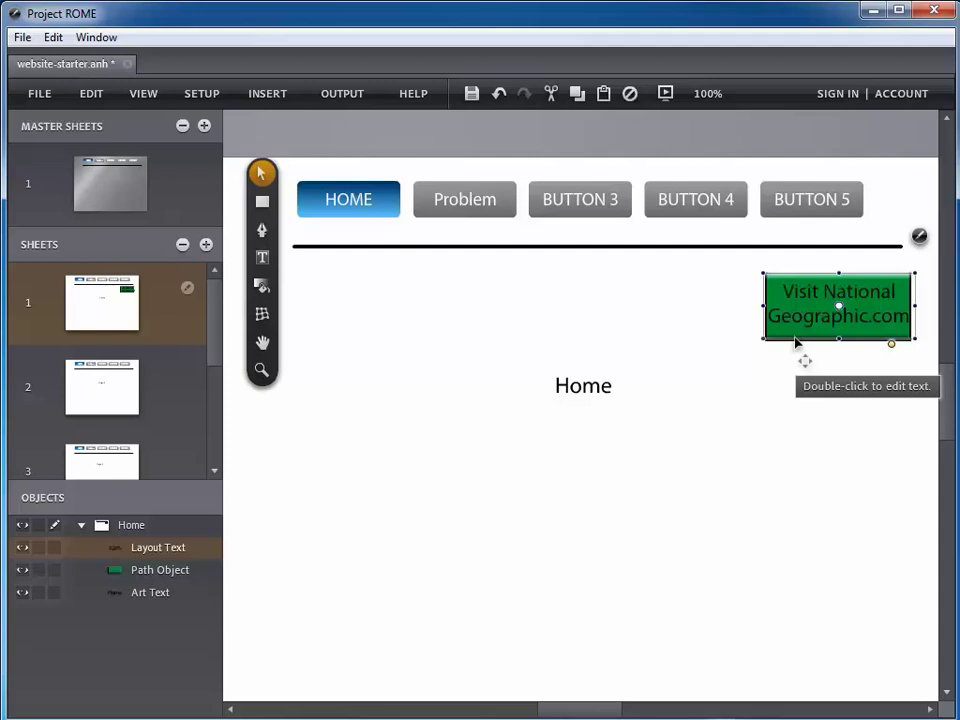
{"action": "left_click", "coordinate": [919, 236]}
{"action": "mouse_move", "coordinate": [911, 244]}
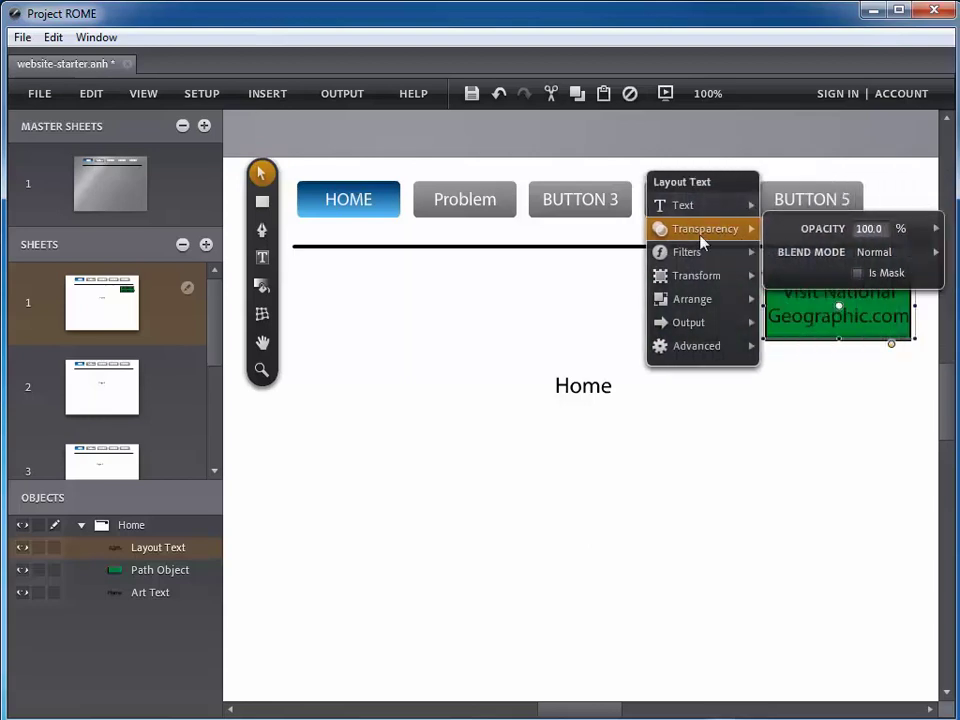
{"action": "mouse_move", "coordinate": [676, 358]}
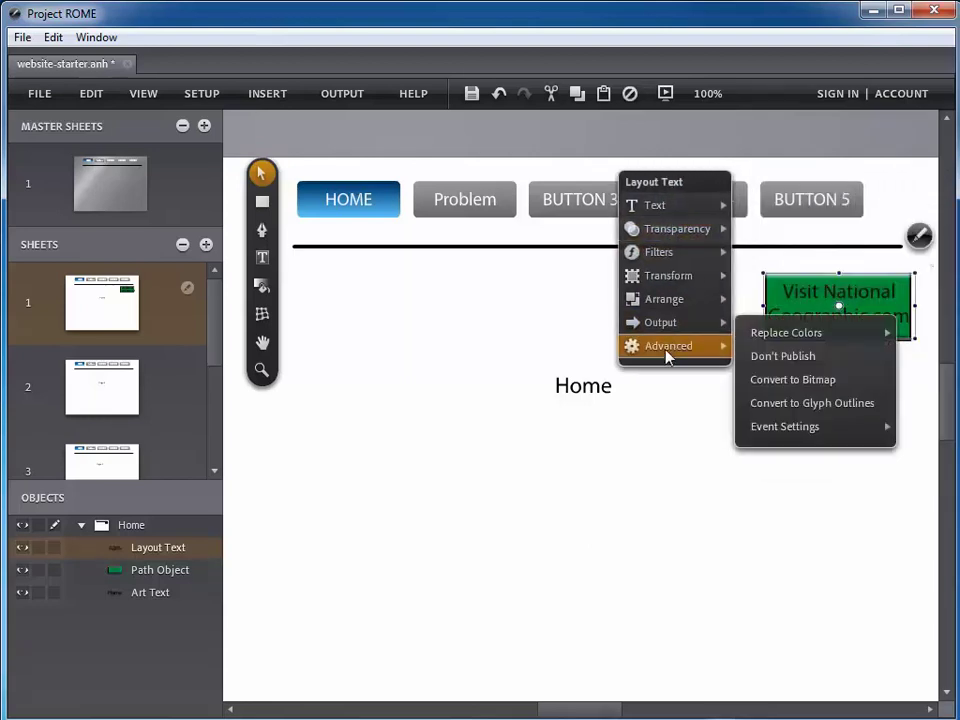
{"action": "mouse_move", "coordinate": [664, 267]}
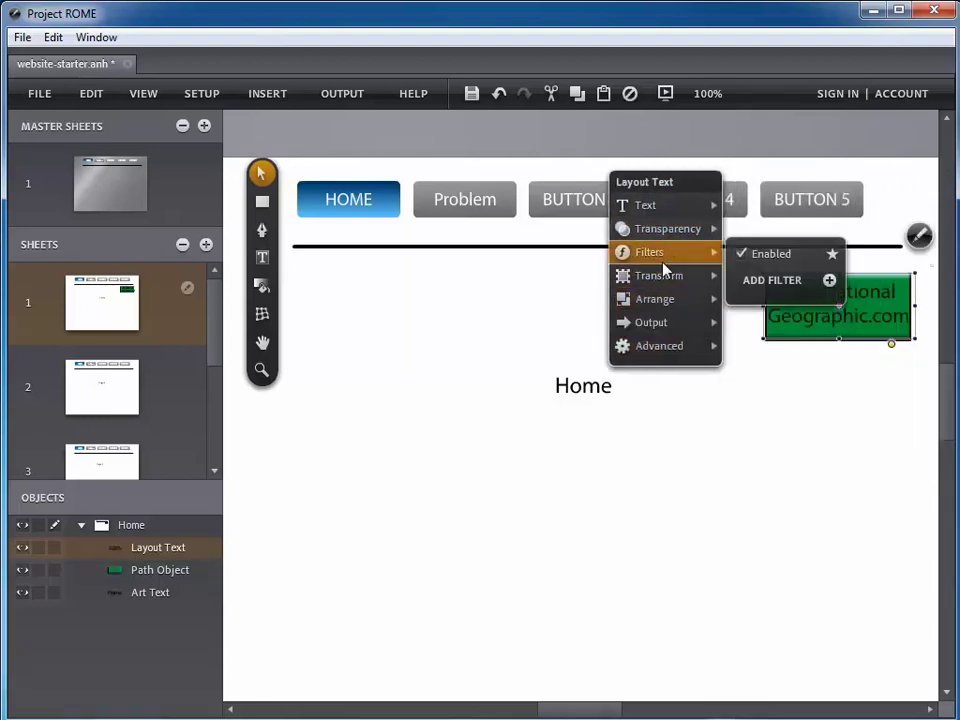
{"action": "mouse_move", "coordinate": [682, 214]}
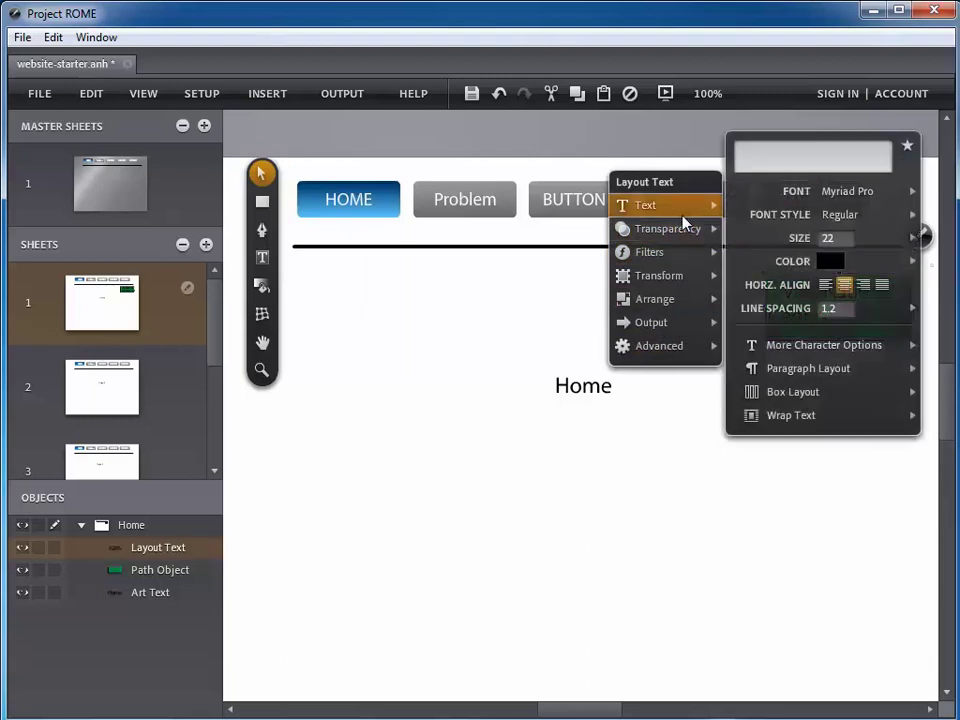
{"action": "left_click", "coordinate": [782, 396]}
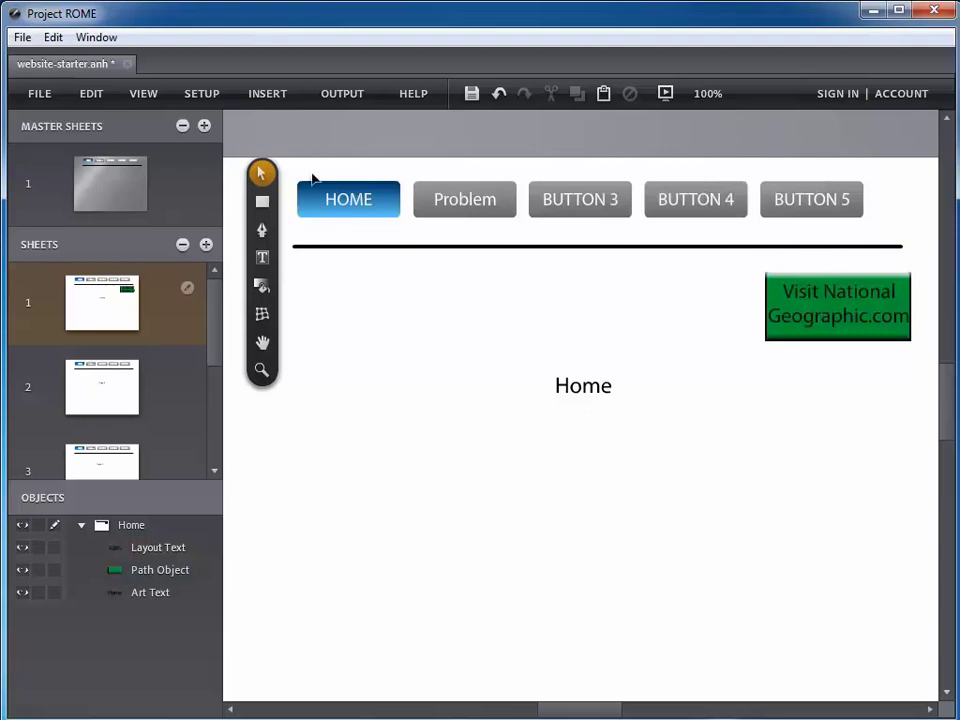
Step: Insert a hotspot on the Home sheet and fit it over the green "Visit National Geographic.com" box
{"action": "left_click", "coordinate": [278, 94]}
{"action": "mouse_move", "coordinate": [243, 134]}
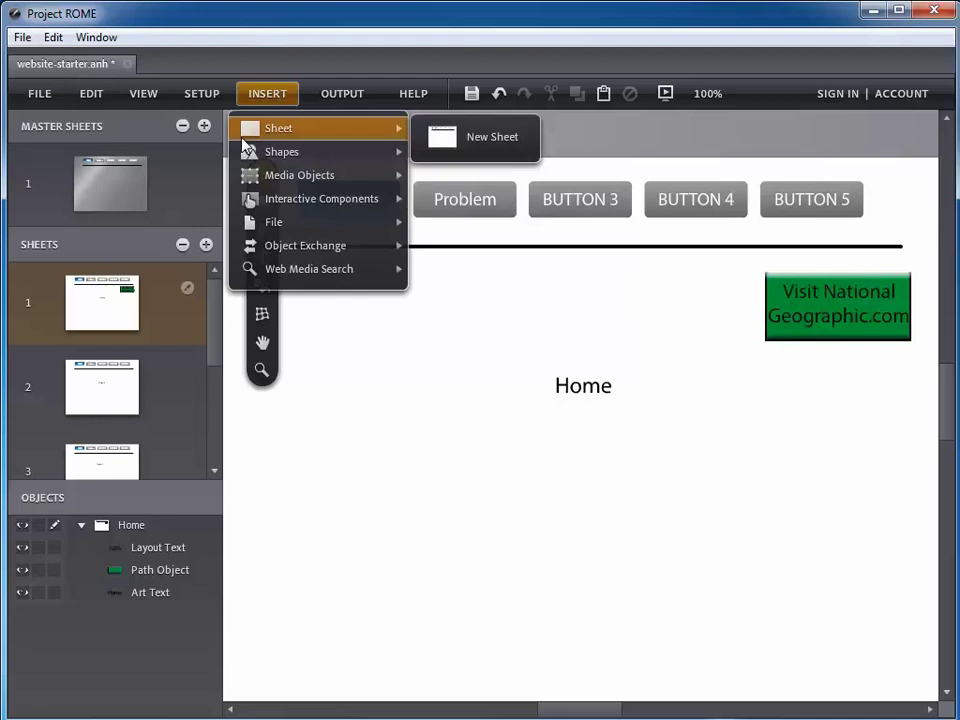
{"action": "mouse_move", "coordinate": [290, 205]}
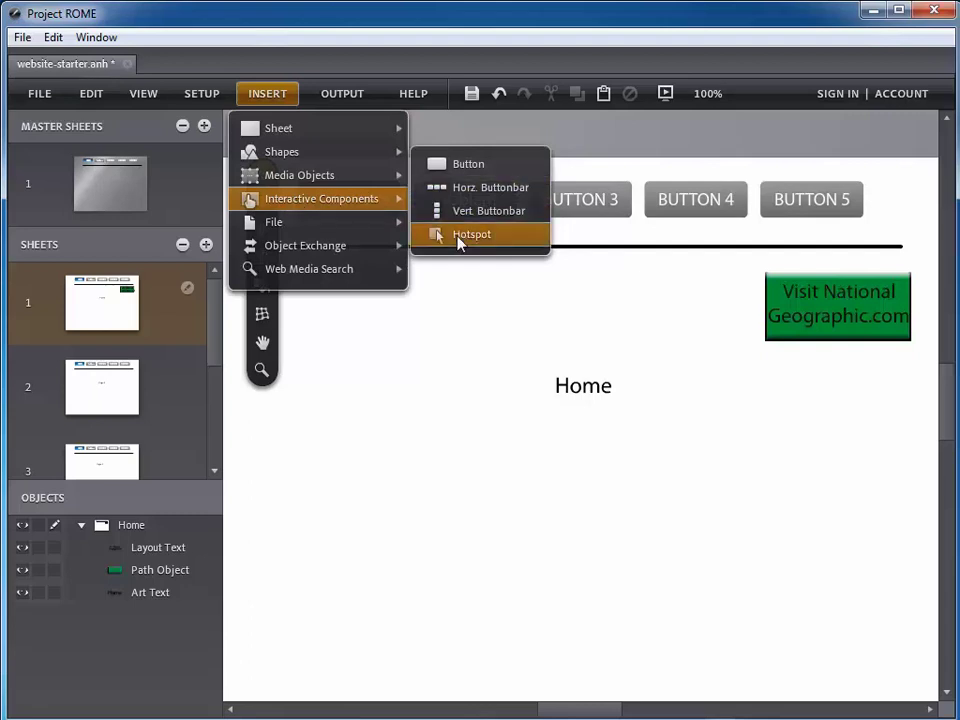
{"action": "left_click", "coordinate": [460, 234]}
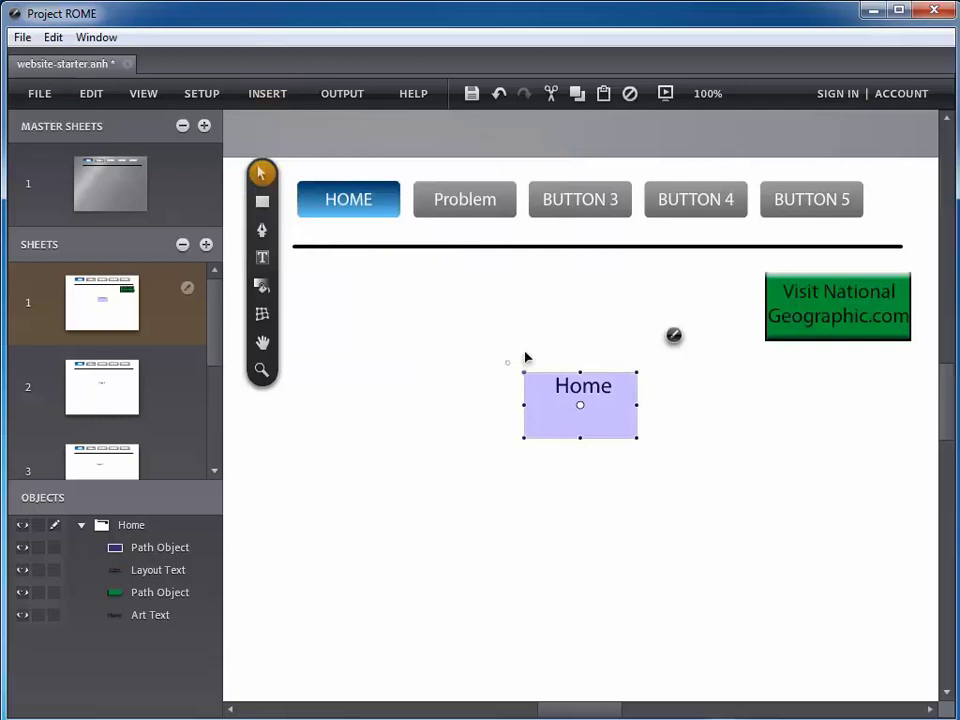
{"action": "left_click_drag", "start_coordinate": [600, 416], "coordinate": [912, 316]}
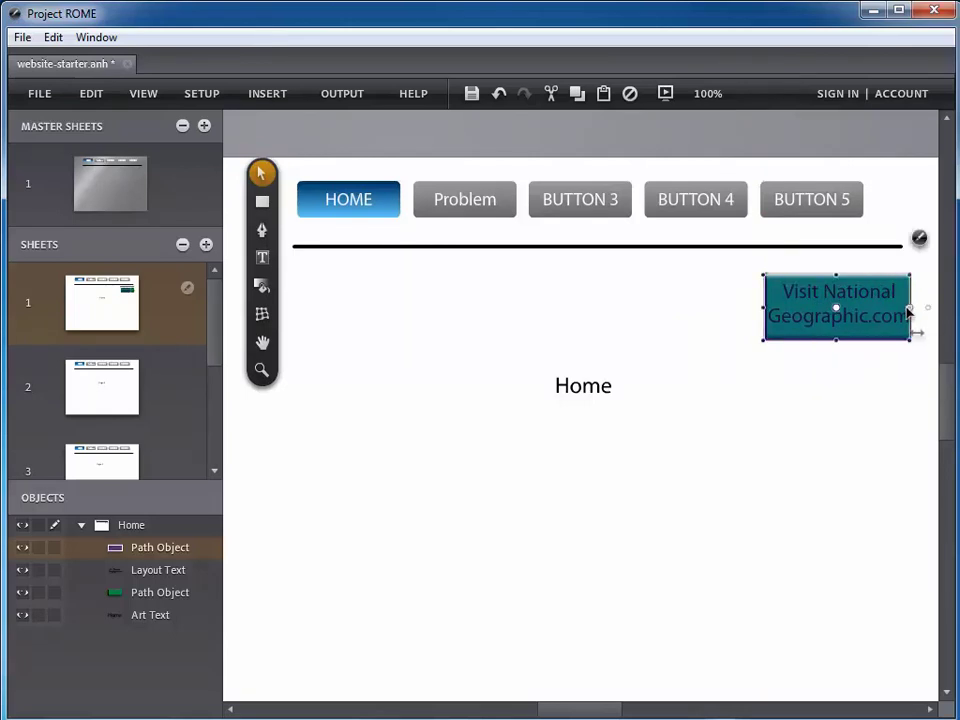
Step: Add a Go to URL action to the Click event of the hotspot over the green box
{"action": "right_click", "coordinate": [912, 252]}
{"action": "mouse_move", "coordinate": [818, 245]}
{"action": "mouse_move", "coordinate": [730, 263]}
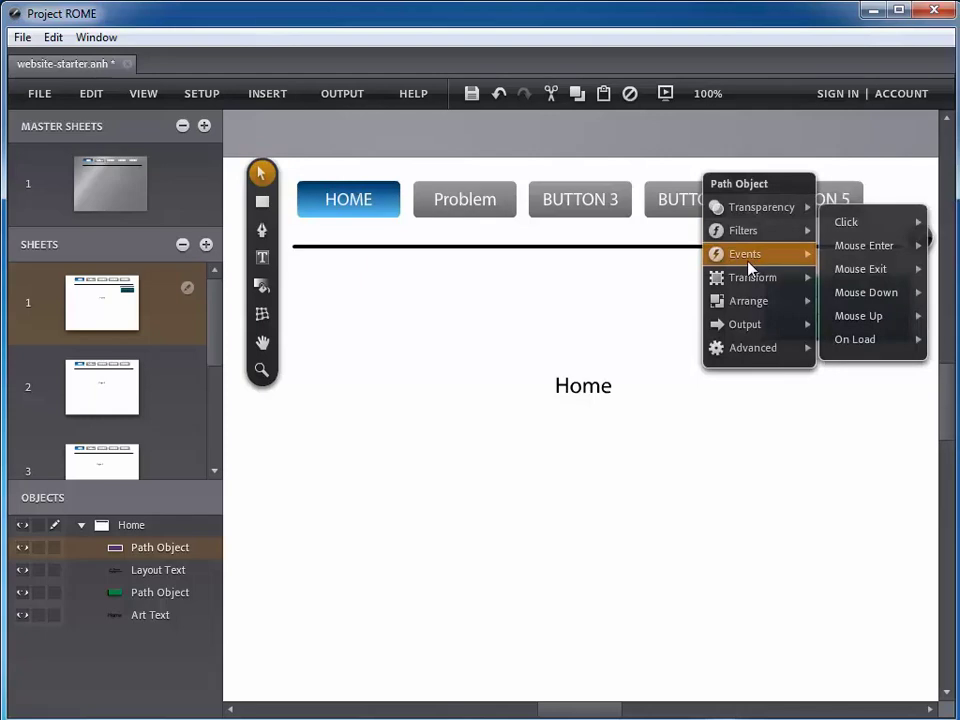
{"action": "mouse_move", "coordinate": [846, 224]}
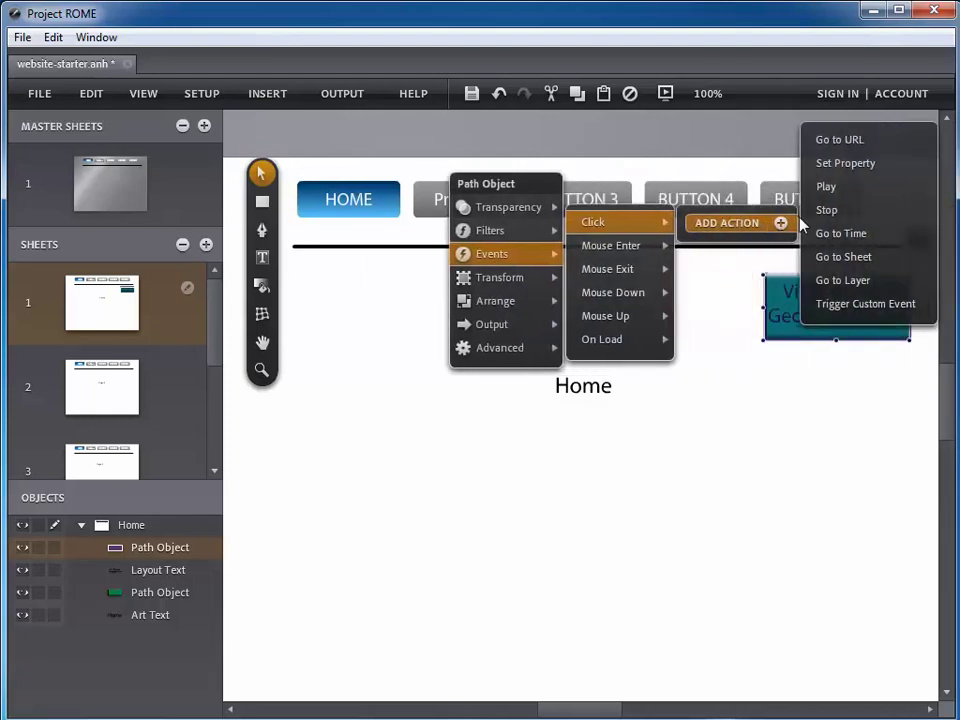
{"action": "left_click", "coordinate": [818, 142]}
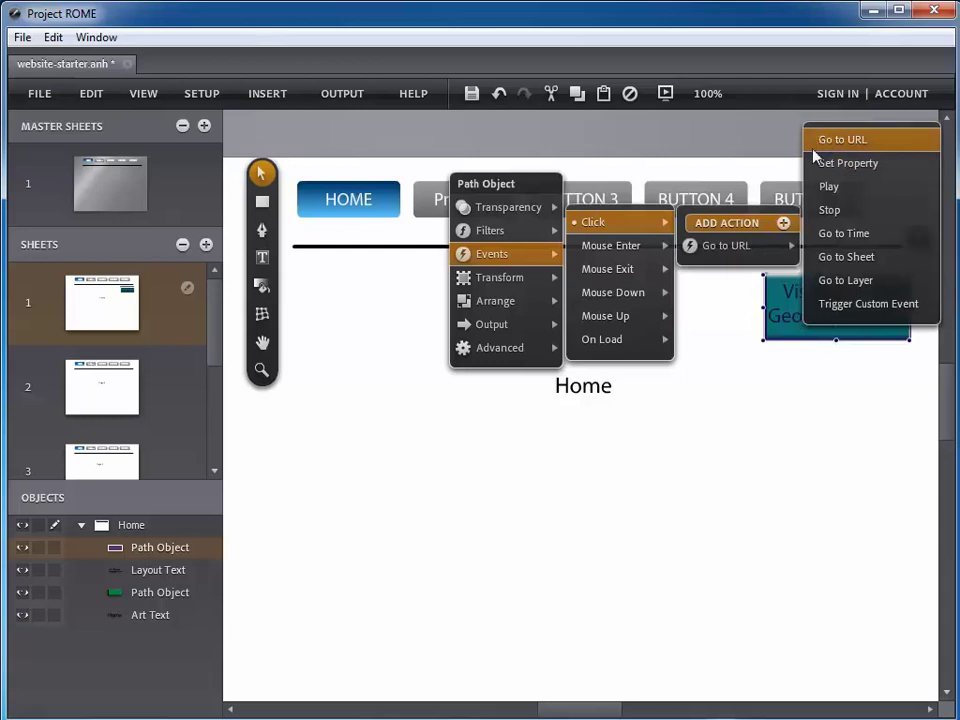
{"action": "mouse_move", "coordinate": [767, 256]}
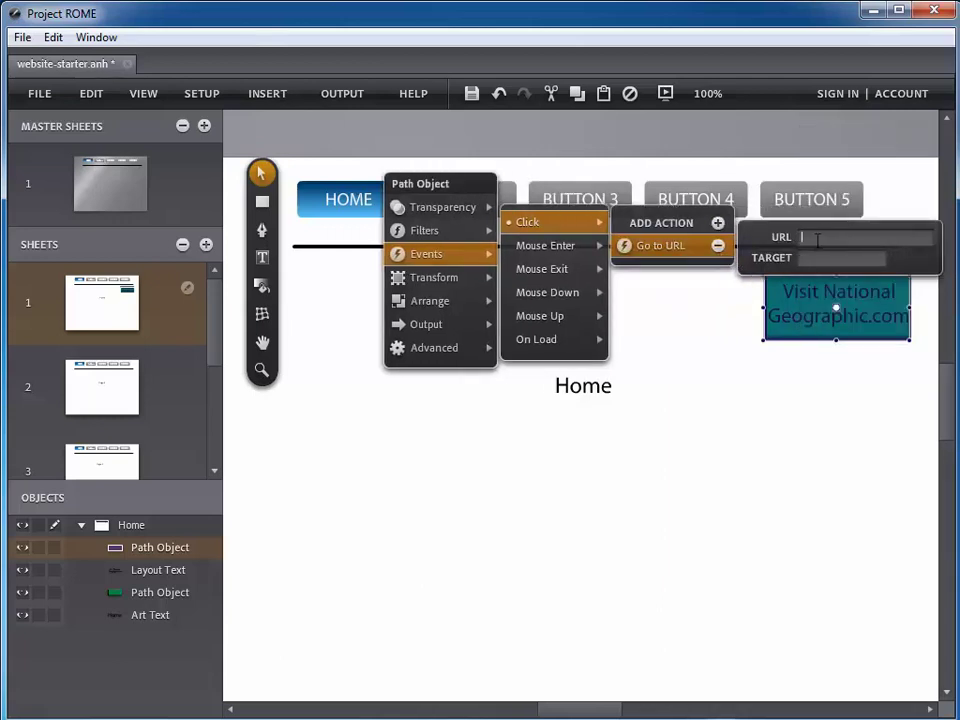
{"action": "type", "text": "http://natl"}
{"action": "type", "text": "onal"}
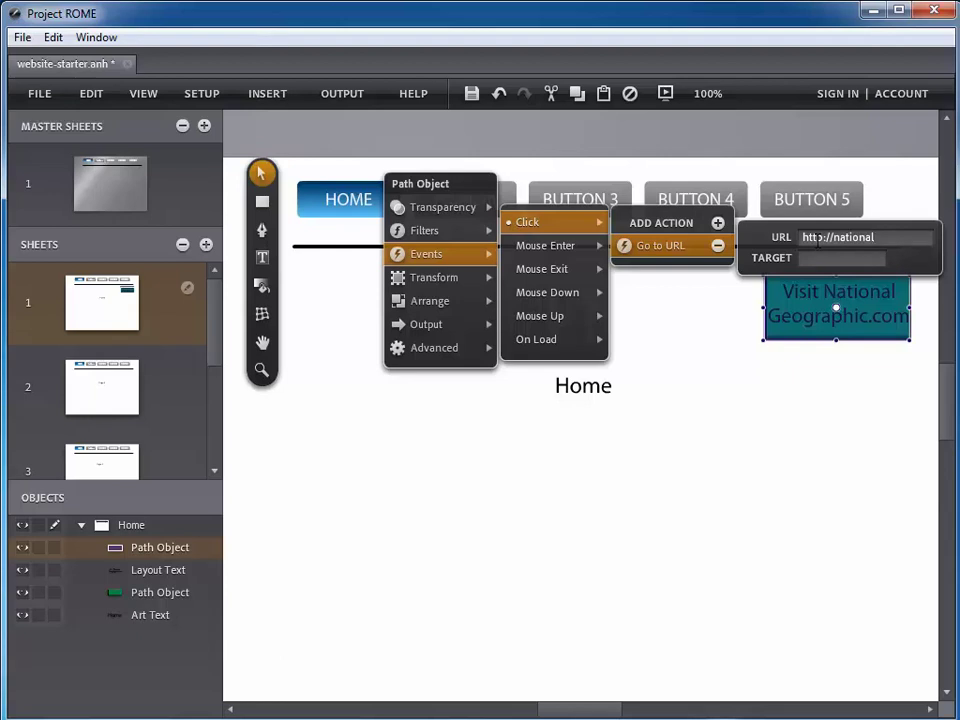
{"action": "type", "text": "geograprhics"}
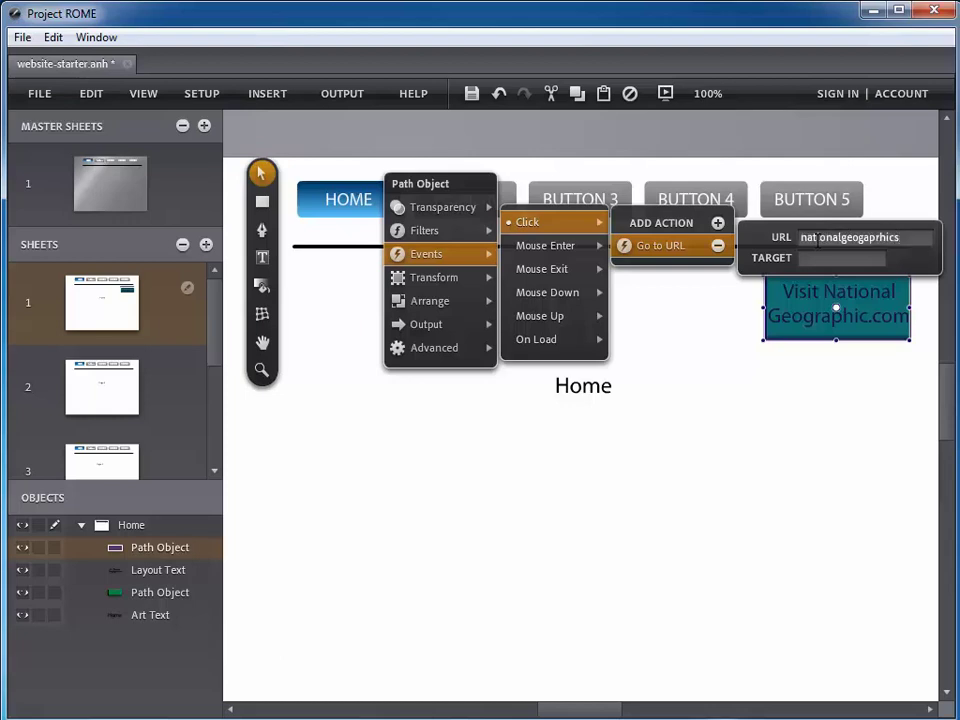
{"action": "type", "text": ".com"}
{"action": "left_click", "coordinate": [820, 260]}
{"action": "double_click", "coordinate": [898, 237]}
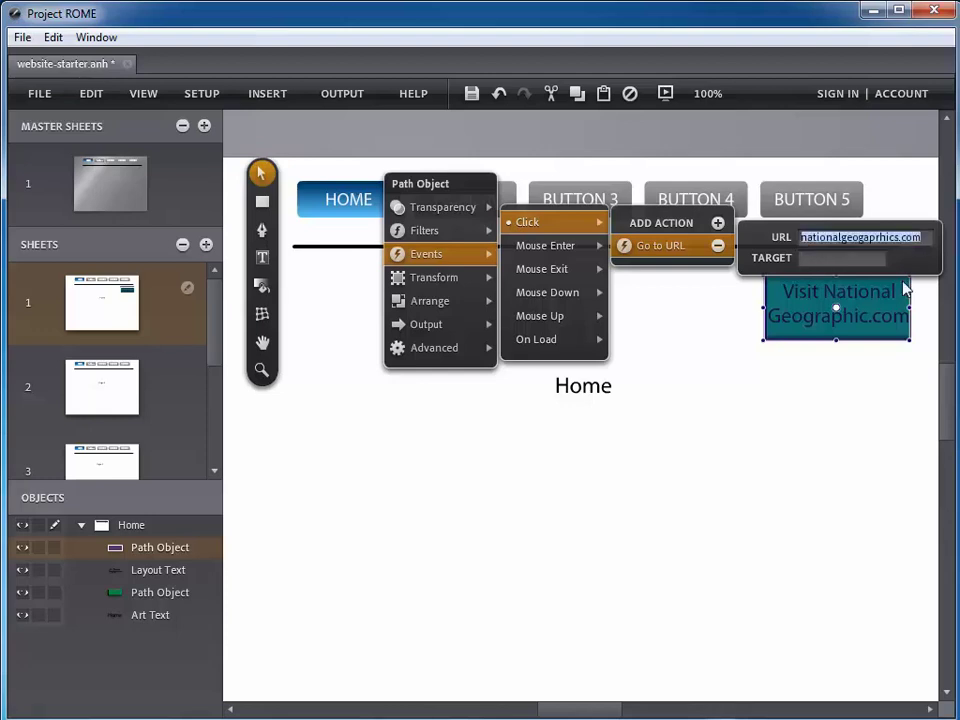
{"action": "key", "text": "Right"}
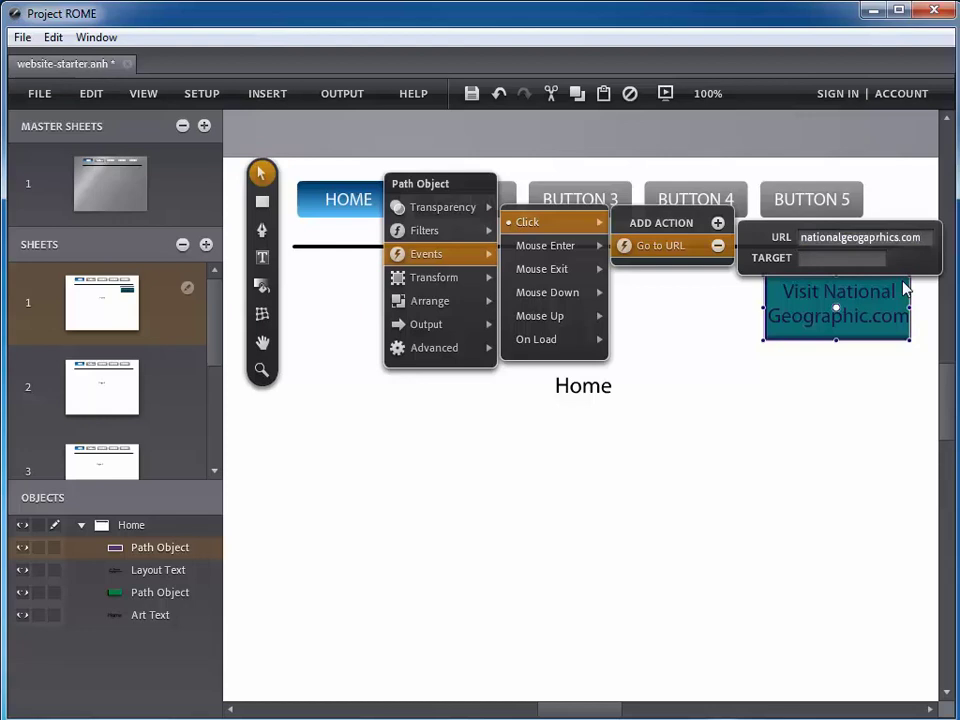
{"action": "key", "text": "Left"}
{"action": "key", "text": "Left"}
{"action": "key", "text": "Left"}
{"action": "key", "text": "Left"}
{"action": "key", "text": "BackSpace"}
Step: Set the target of the hotspot's Go to URL action to _blank
{"action": "left_click", "coordinate": [820, 261]}
{"action": "type", "text": "_blank"}
{"action": "left_click", "coordinate": [680, 386]}
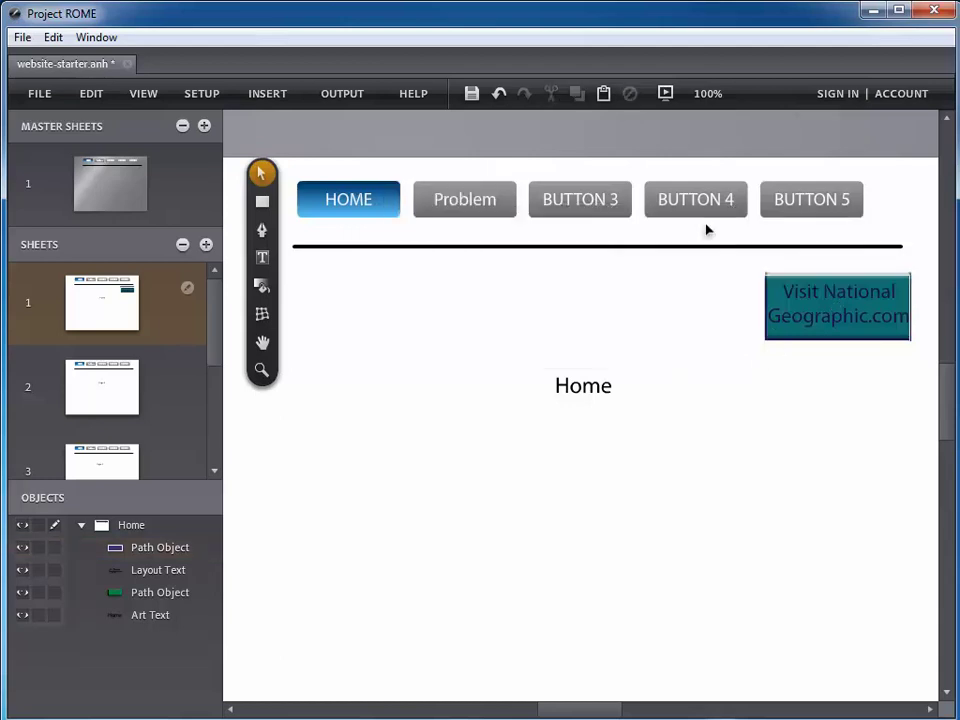
Step: Save the website-starter.anh file and preview the site
{"action": "left_click", "coordinate": [37, 94]}
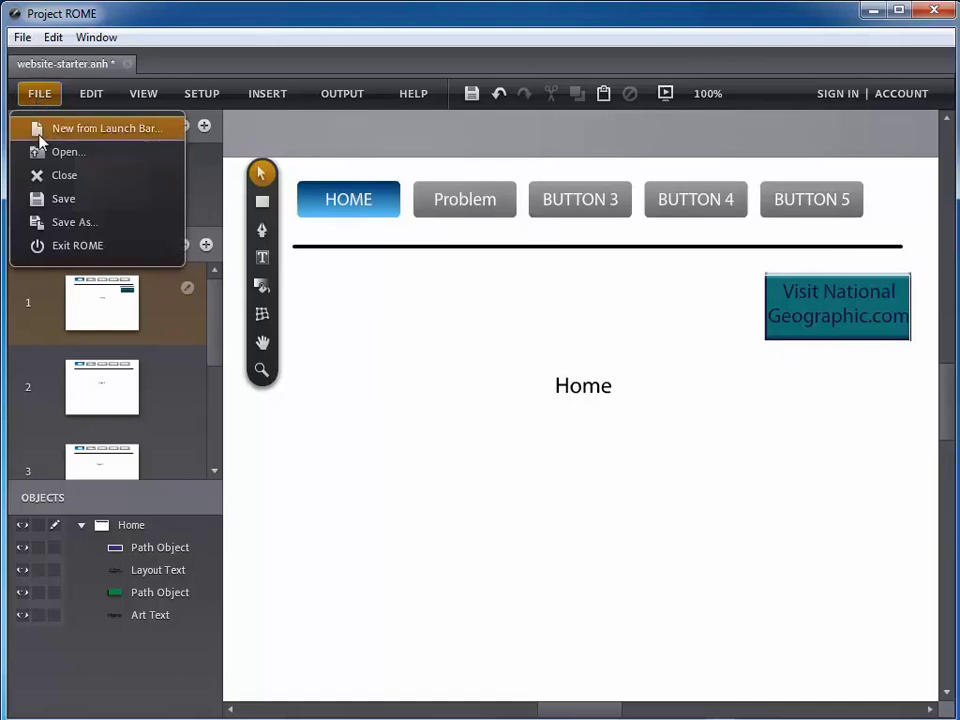
{"action": "left_click", "coordinate": [36, 199]}
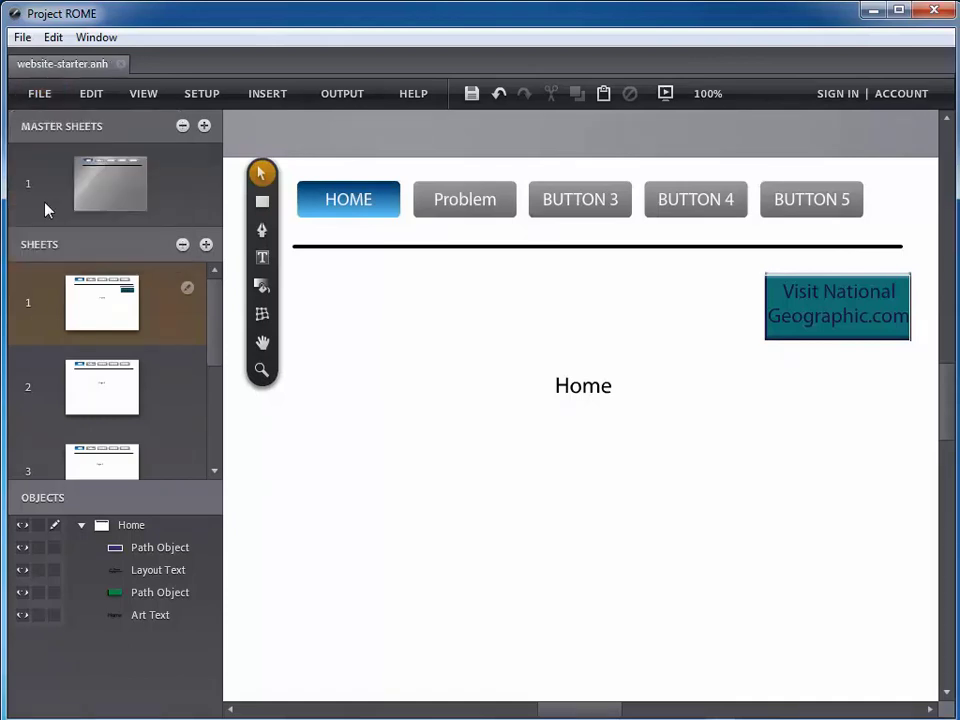
{"action": "left_click", "coordinate": [667, 93]}
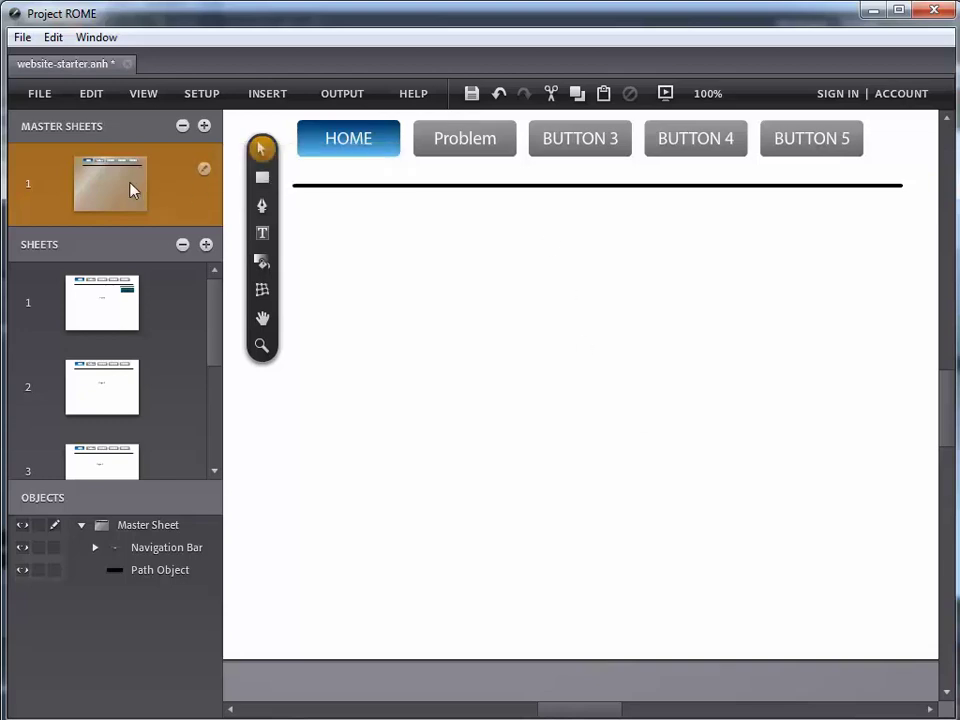
Step: Add a wide text box near the bottom of the master sheet reading "Referneces and Credits"
{"action": "left_click", "coordinate": [262, 234]}
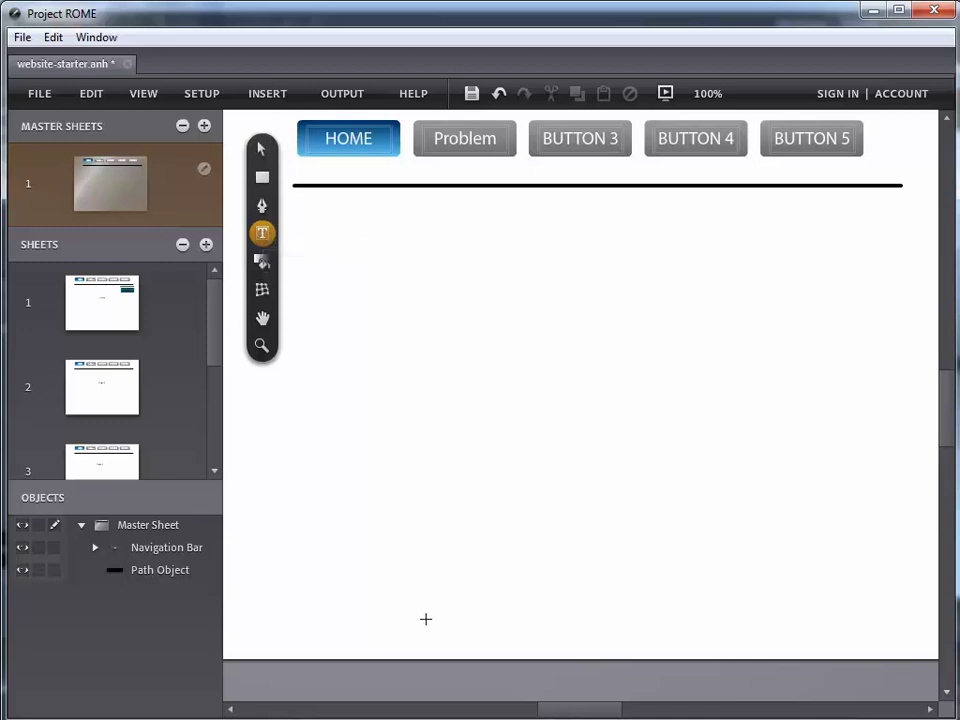
{"action": "left_click_drag", "start_coordinate": [457, 608], "coordinate": [724, 631]}
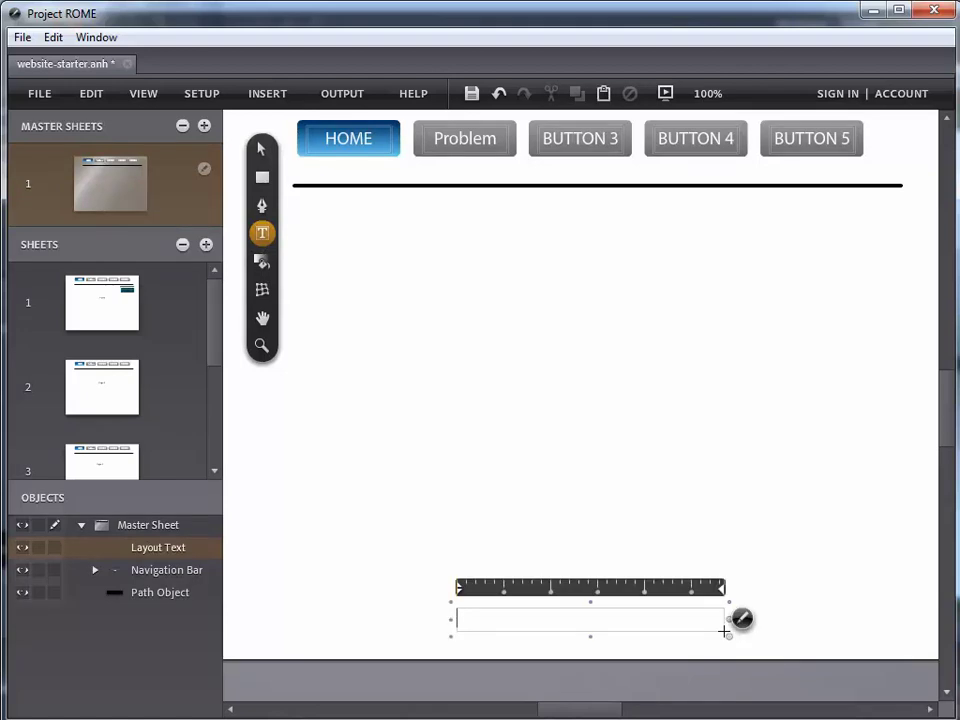
{"action": "type", "text": "Refernces and "}
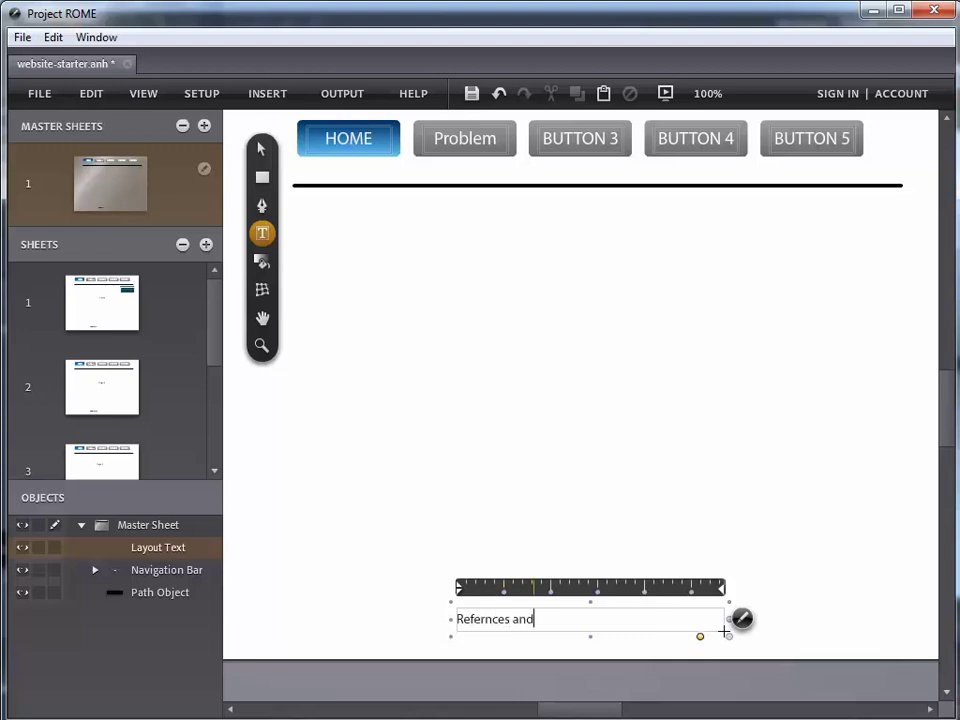
{"action": "type", "text": "Credits"}
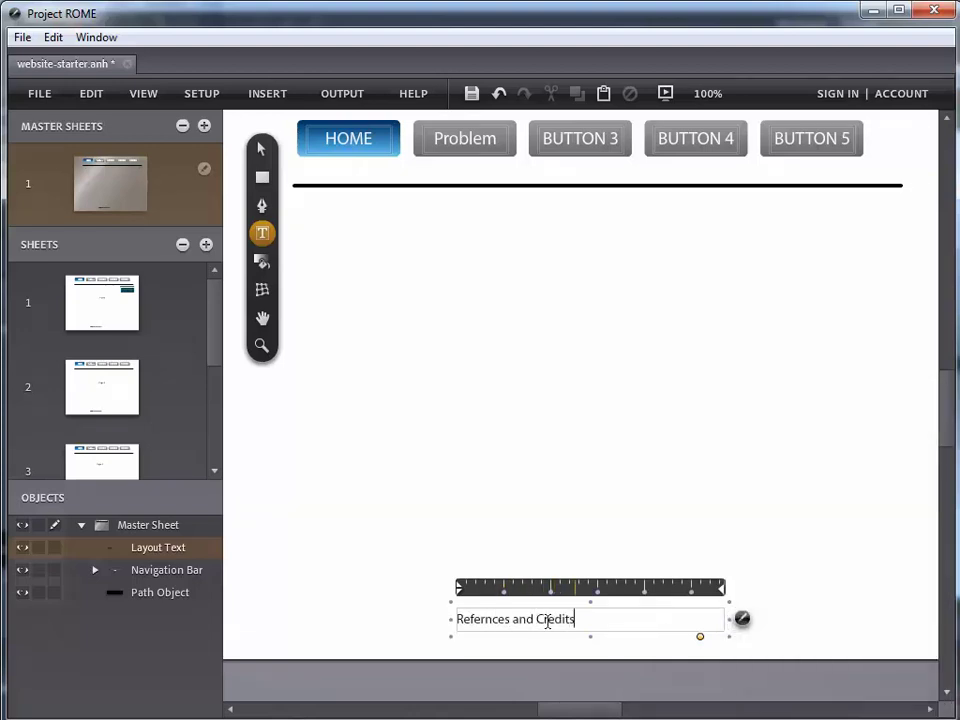
{"action": "left_click", "coordinate": [490, 621]}
{"action": "type", "text": "e"}
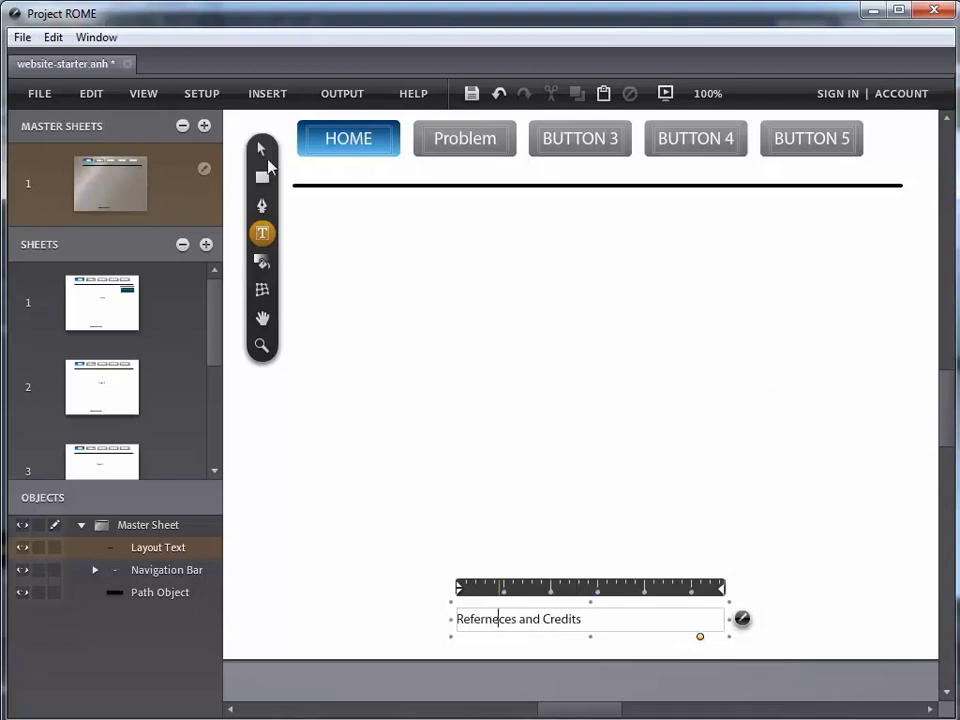
Step: Center-align the "Referneces and Credits" footer text and move its box slightly lower, close to the master sheet's bottom edge
{"action": "left_click", "coordinate": [266, 152]}
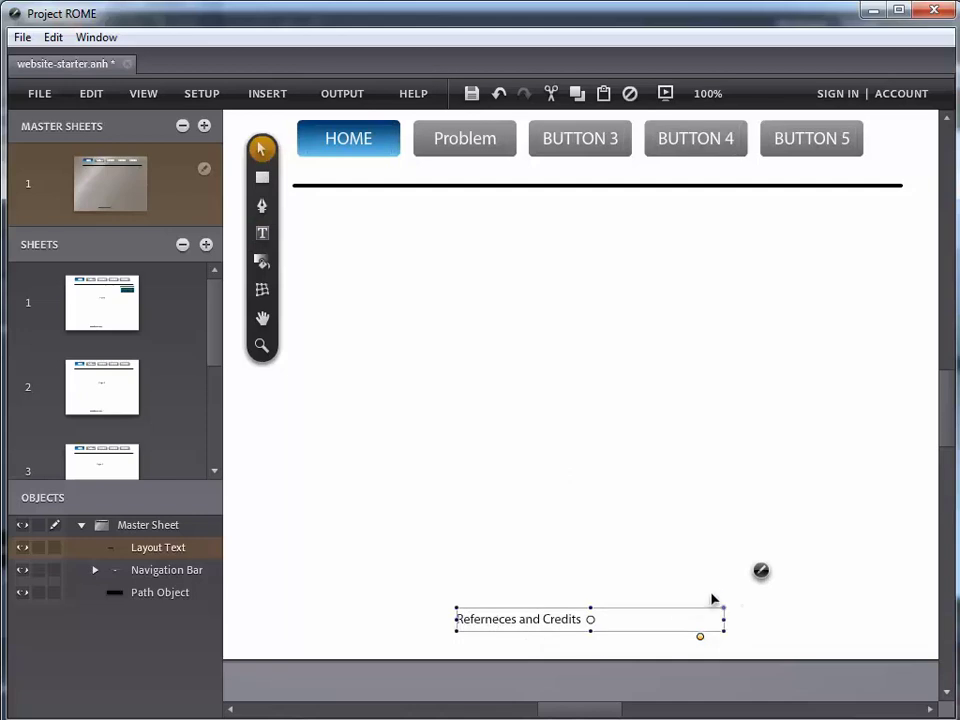
{"action": "left_click", "coordinate": [761, 571]}
{"action": "mouse_move", "coordinate": [811, 552]}
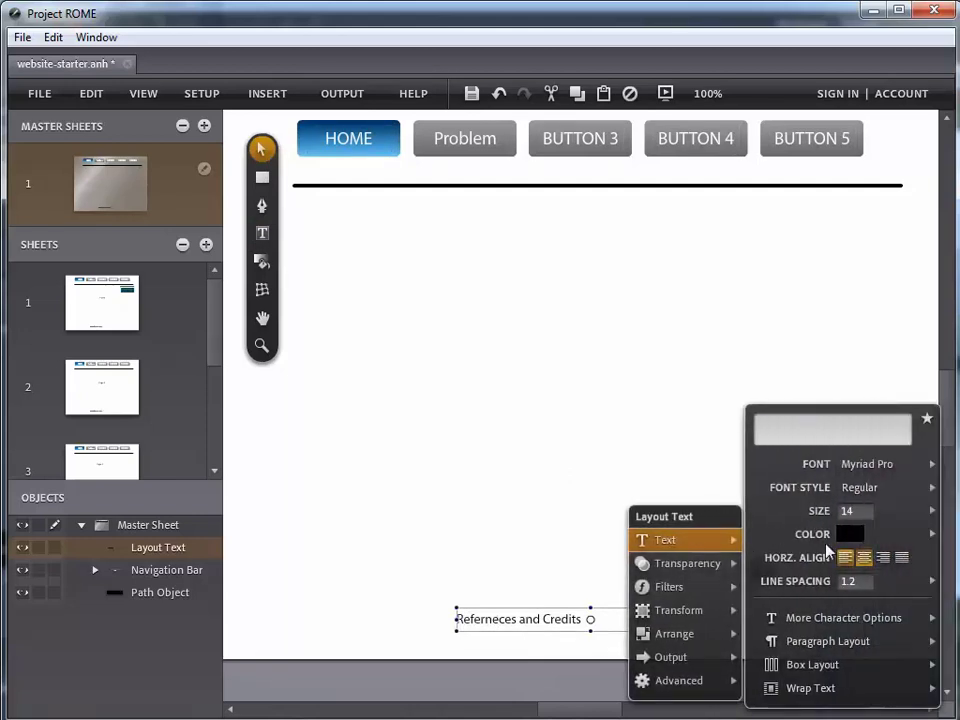
{"action": "left_click", "coordinate": [865, 560]}
{"action": "left_click", "coordinate": [596, 643]}
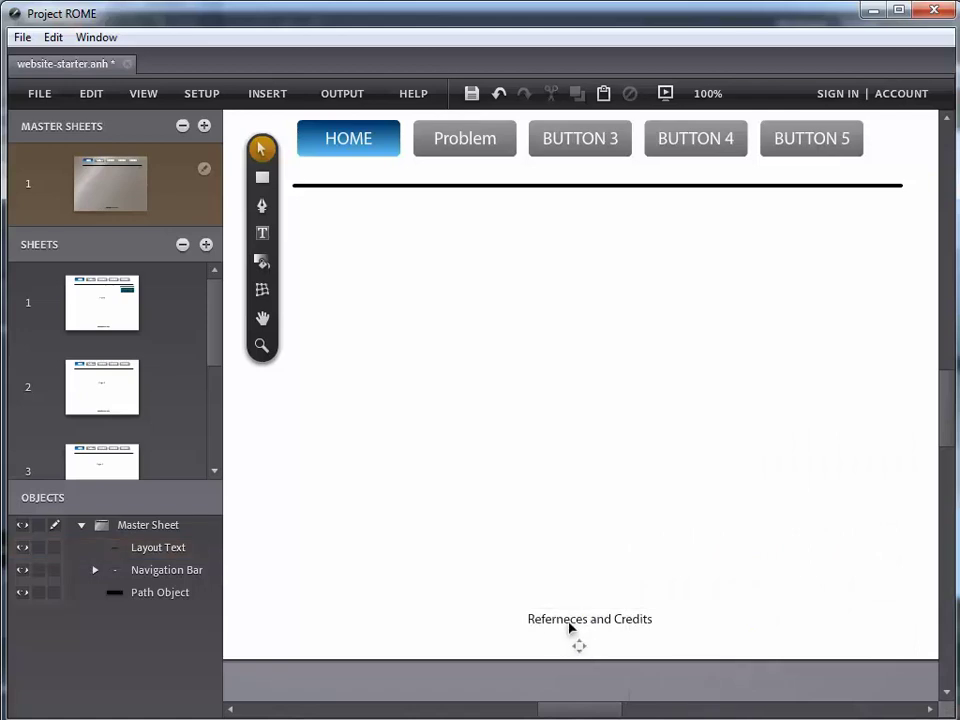
{"action": "mouse_move", "coordinate": [568, 627]}
{"action": "left_mouse_down"}
{"action": "mouse_move", "coordinate": [603, 628]}
{"action": "mouse_move", "coordinate": [571, 627]}
{"action": "mouse_move", "coordinate": [576, 598]}
{"action": "mouse_move", "coordinate": [577, 645]}
{"action": "left_mouse_up"}
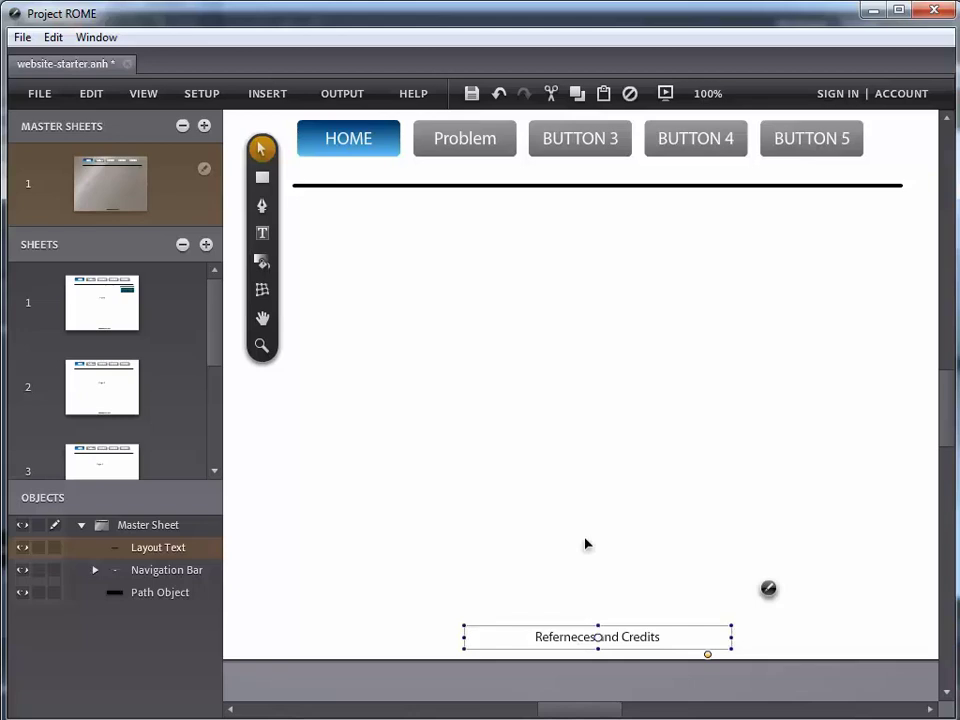
Step: Link the entire "Referneces and Credits" footer text to the reference sheet with a Go to Sheet action
{"action": "left_click", "coordinate": [770, 593]}
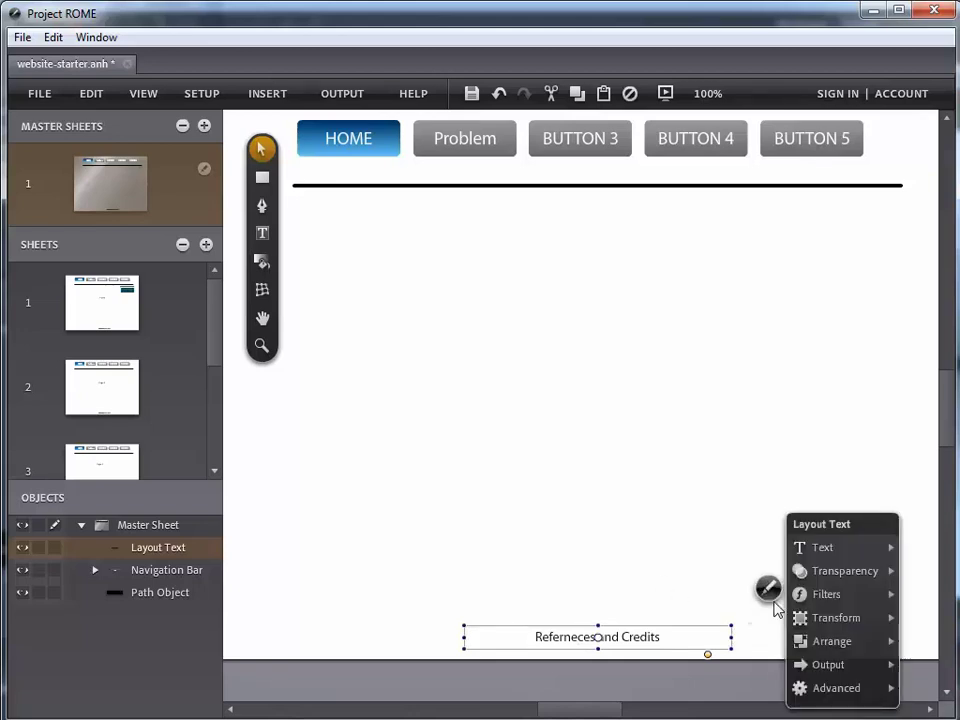
{"action": "mouse_move", "coordinate": [756, 566]}
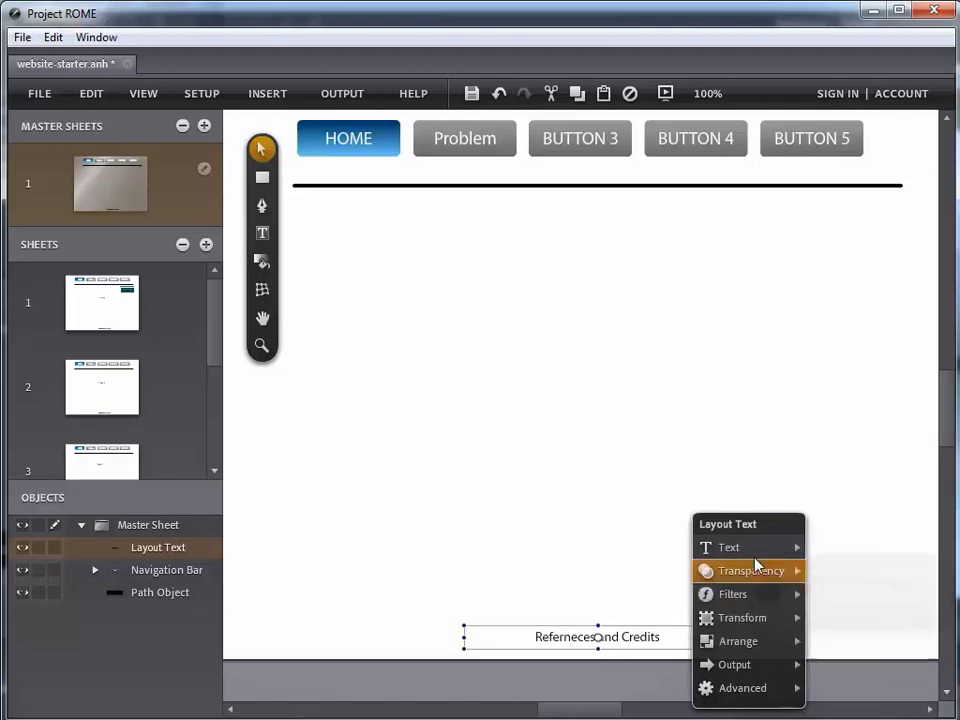
{"action": "double_click", "coordinate": [554, 641]}
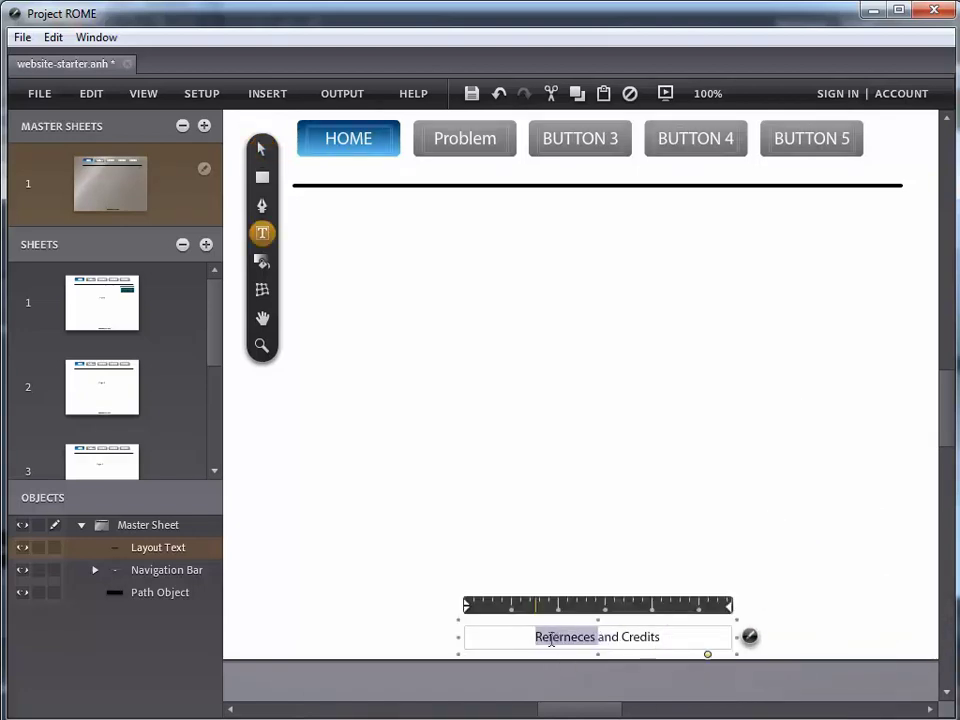
{"action": "left_click_drag", "start_coordinate": [678, 637], "coordinate": [535, 637]}
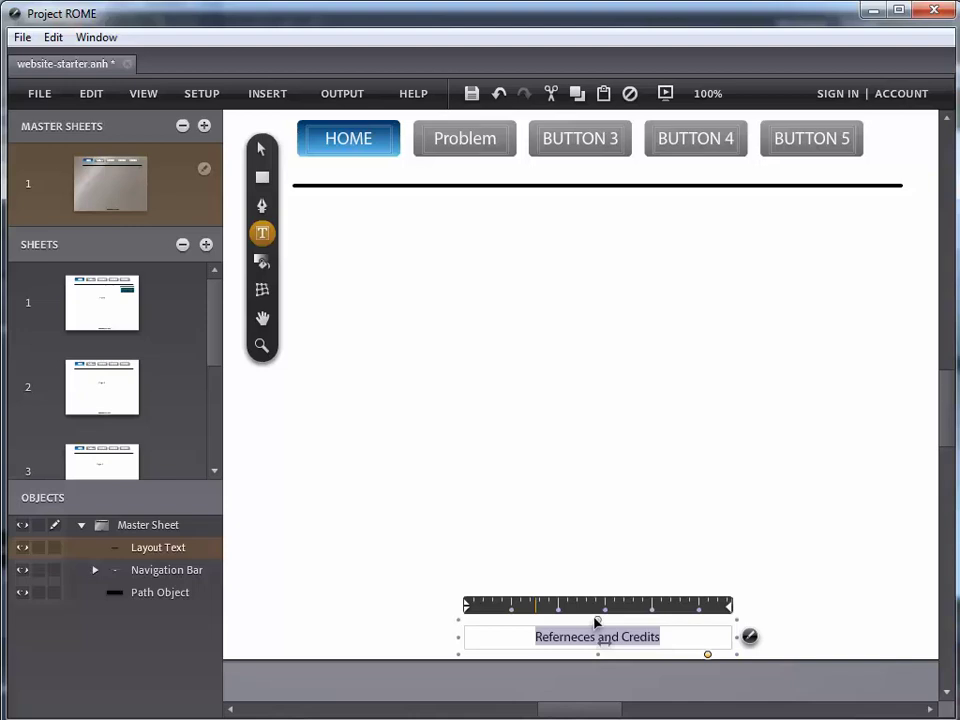
{"action": "left_click", "coordinate": [750, 637]}
{"action": "left_click", "coordinate": [764, 640]}
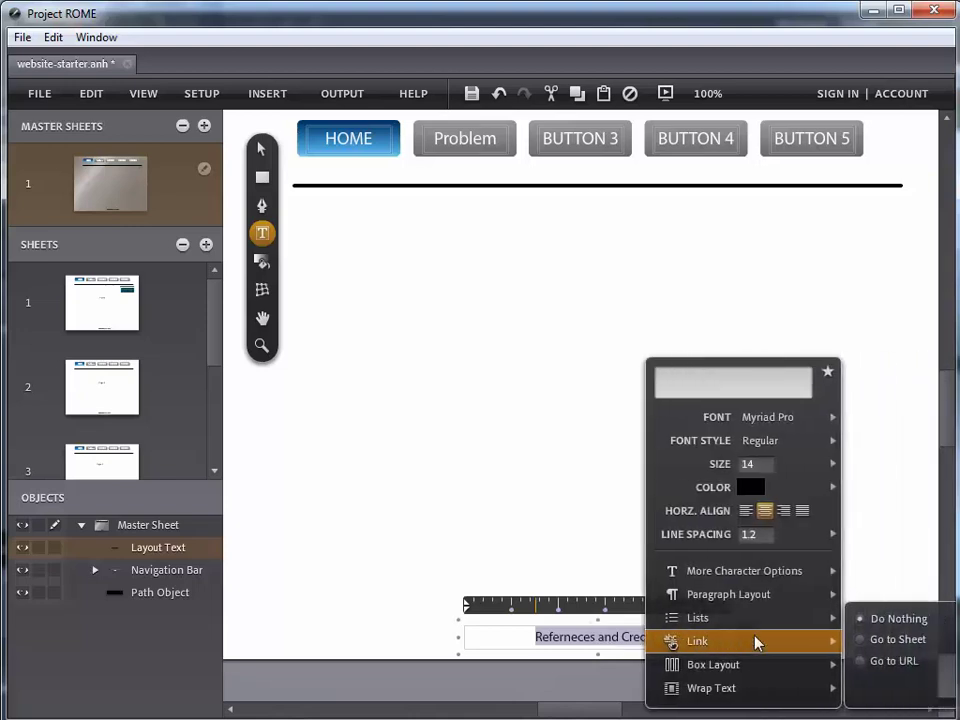
{"action": "left_click", "coordinate": [663, 688]}
{"action": "left_click", "coordinate": [668, 664]}
{"action": "left_click", "coordinate": [677, 645]}
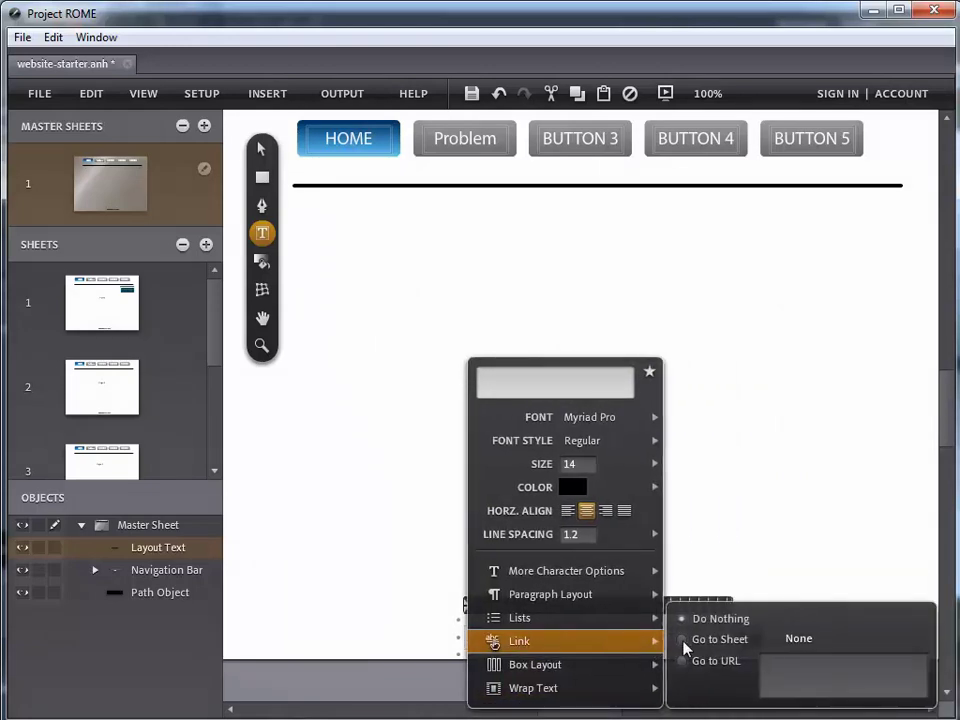
{"action": "left_click", "coordinate": [795, 640]}
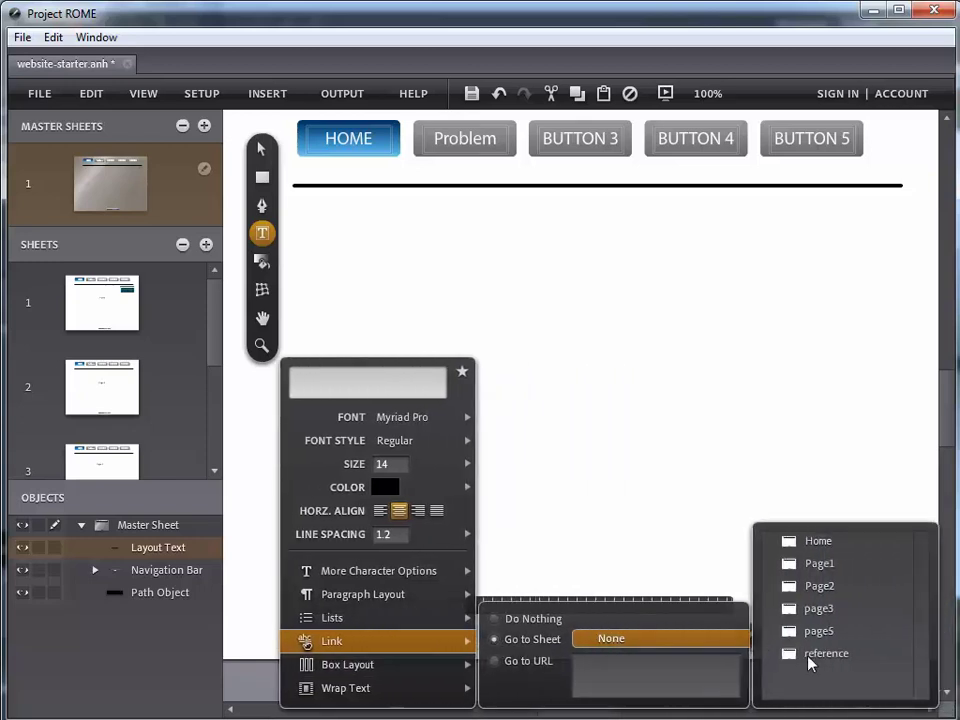
{"action": "left_click", "coordinate": [818, 656]}
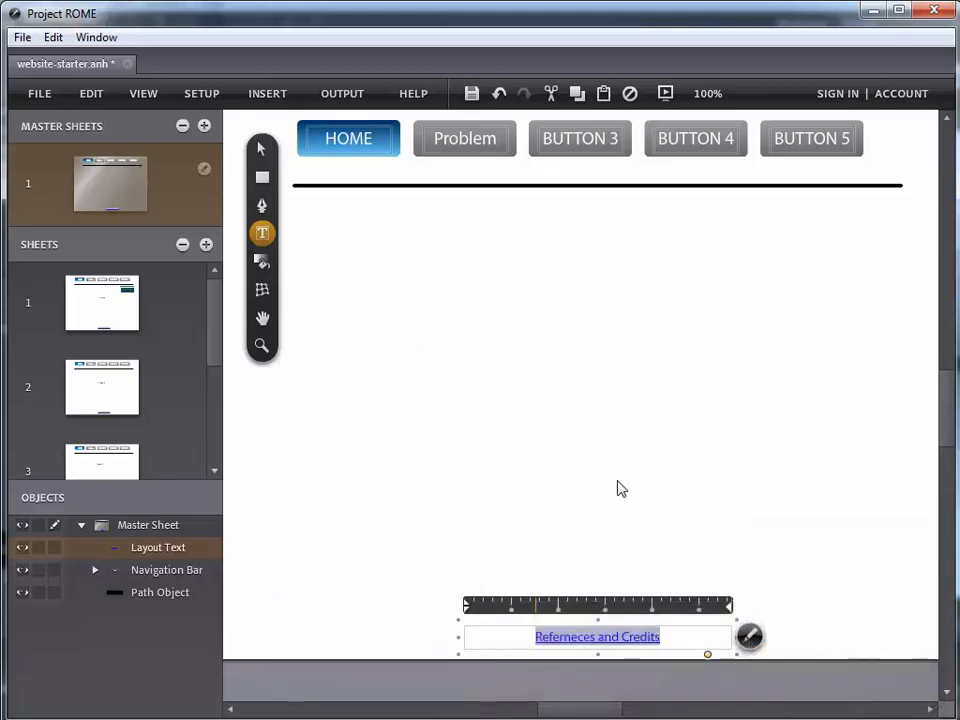
{"action": "left_click", "coordinate": [618, 480]}
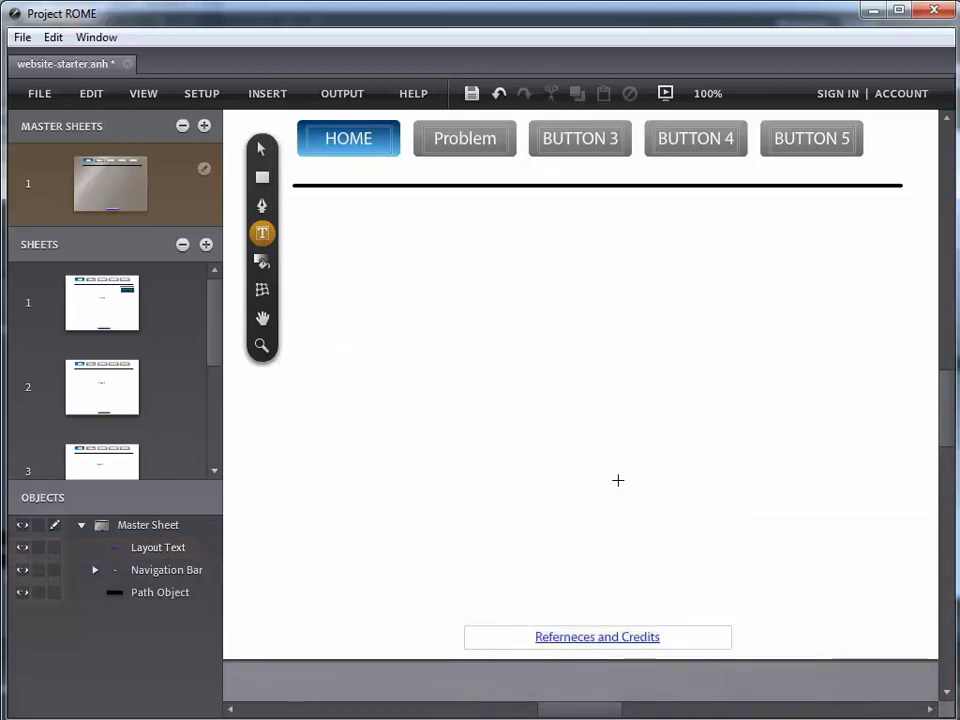
Step: Correct the spelling of the linked footer text to "References and Credits"
{"action": "left_click", "coordinate": [564, 638]}
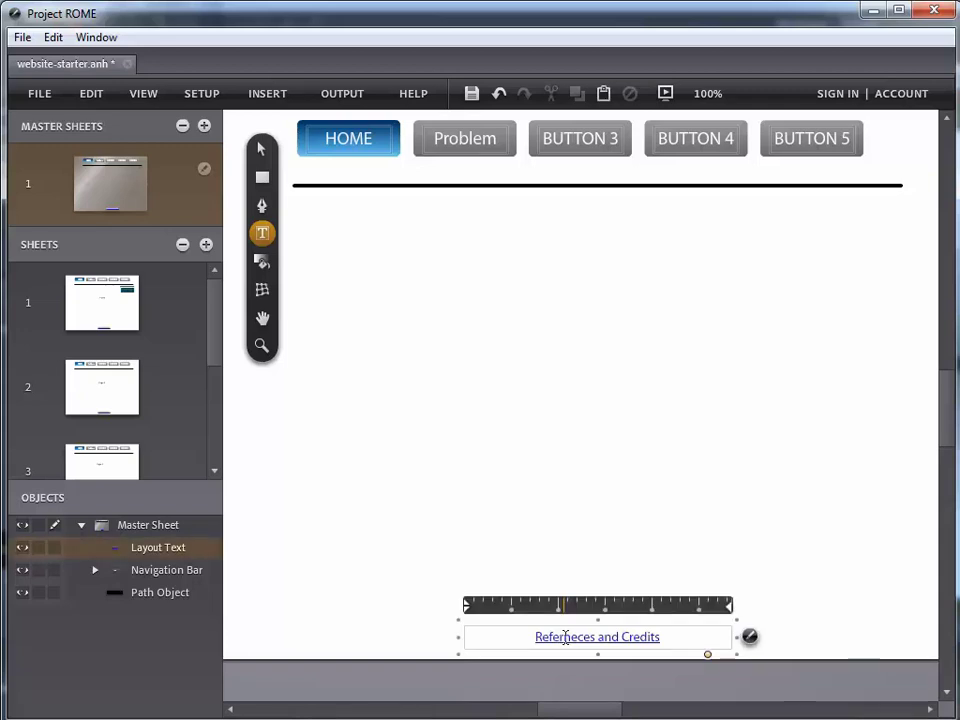
{"action": "double_click", "coordinate": [565, 638]}
{"action": "type", "text": "References"}
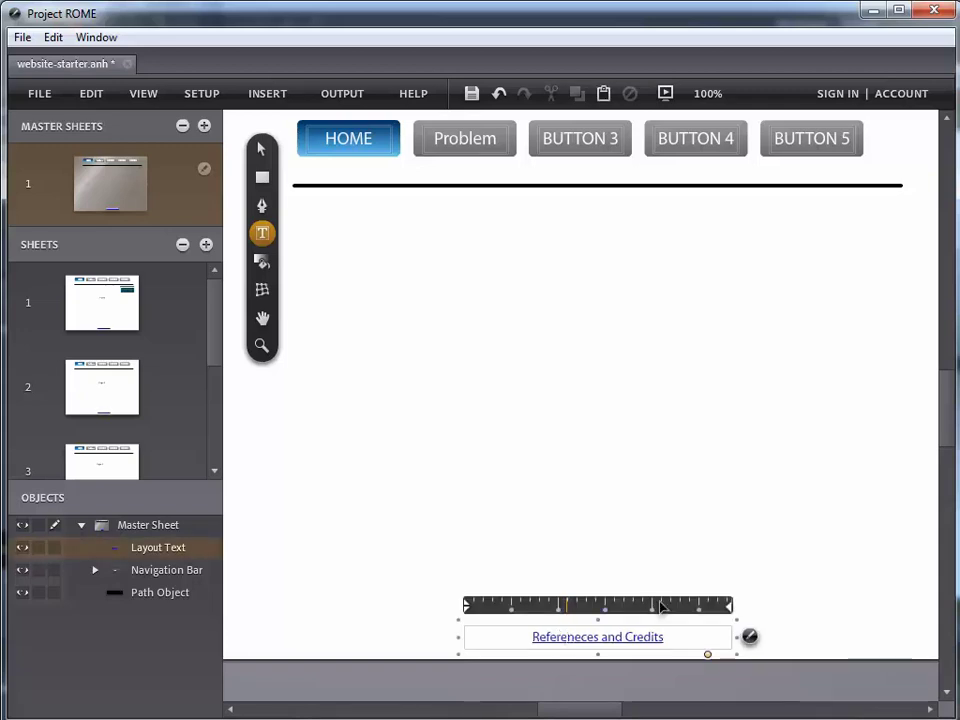
{"action": "key", "text": "BackSpace"}
{"action": "left_click", "coordinate": [201, 93]}
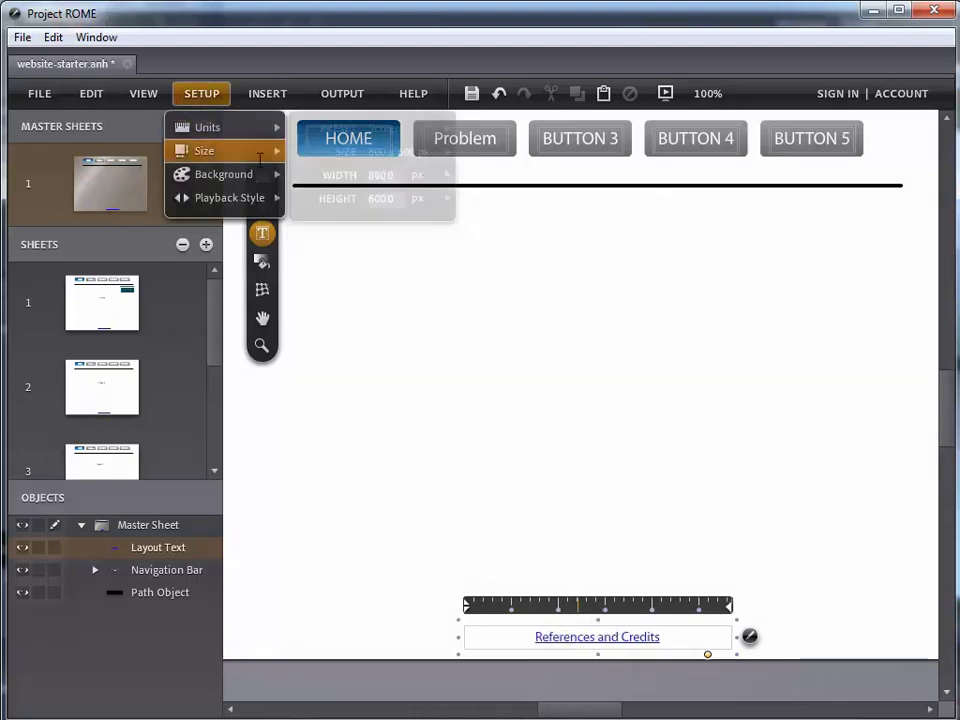
{"action": "mouse_move", "coordinate": [223, 174]}
{"action": "left_click", "coordinate": [478, 416]}
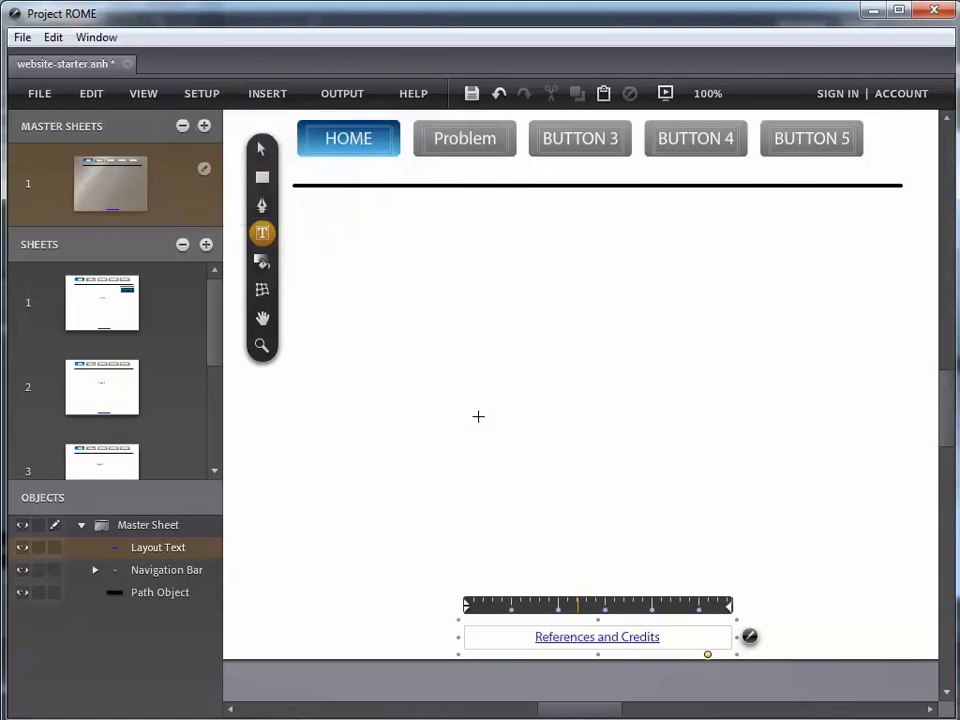
Step: Check the footer link on the first three sheets and preview the site
{"action": "left_click", "coordinate": [262, 148]}
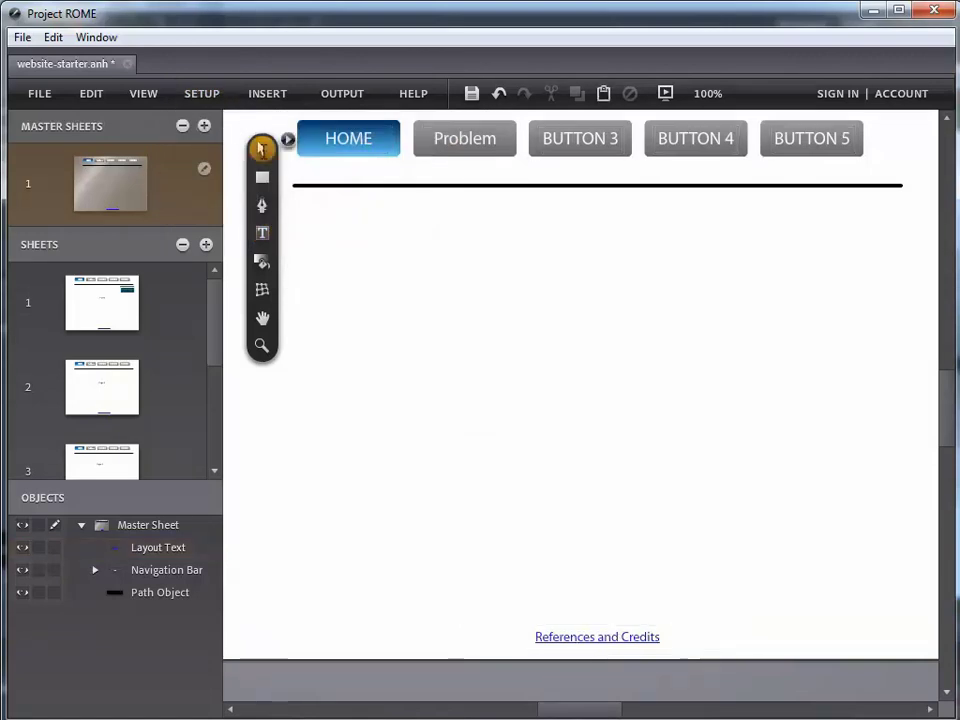
{"action": "left_click", "coordinate": [126, 309]}
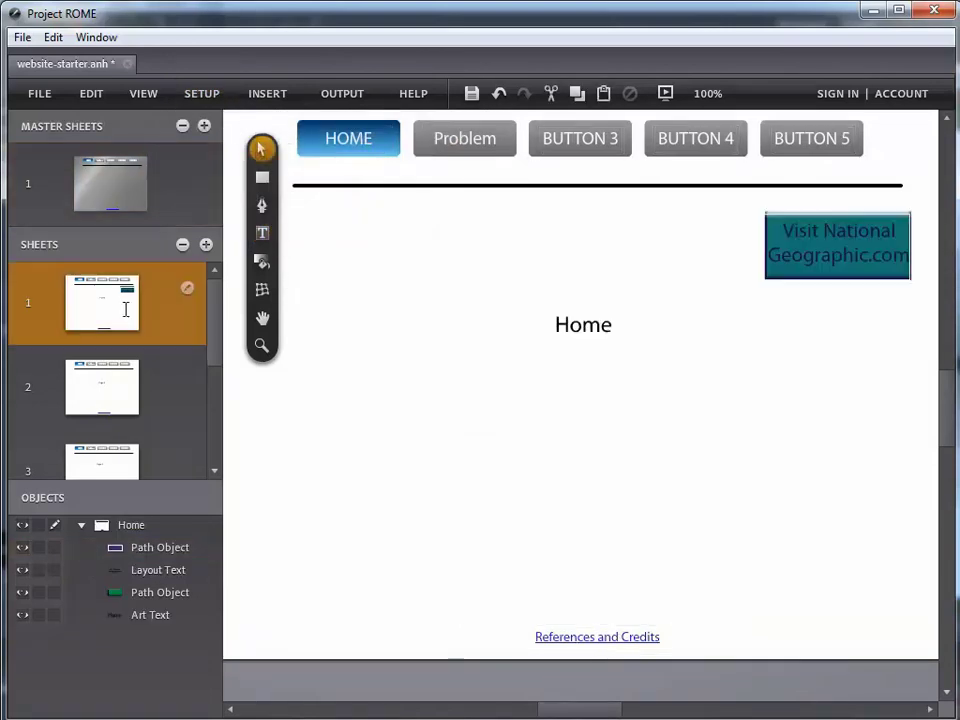
{"action": "left_click", "coordinate": [126, 390]}
{"action": "left_click", "coordinate": [81, 464]}
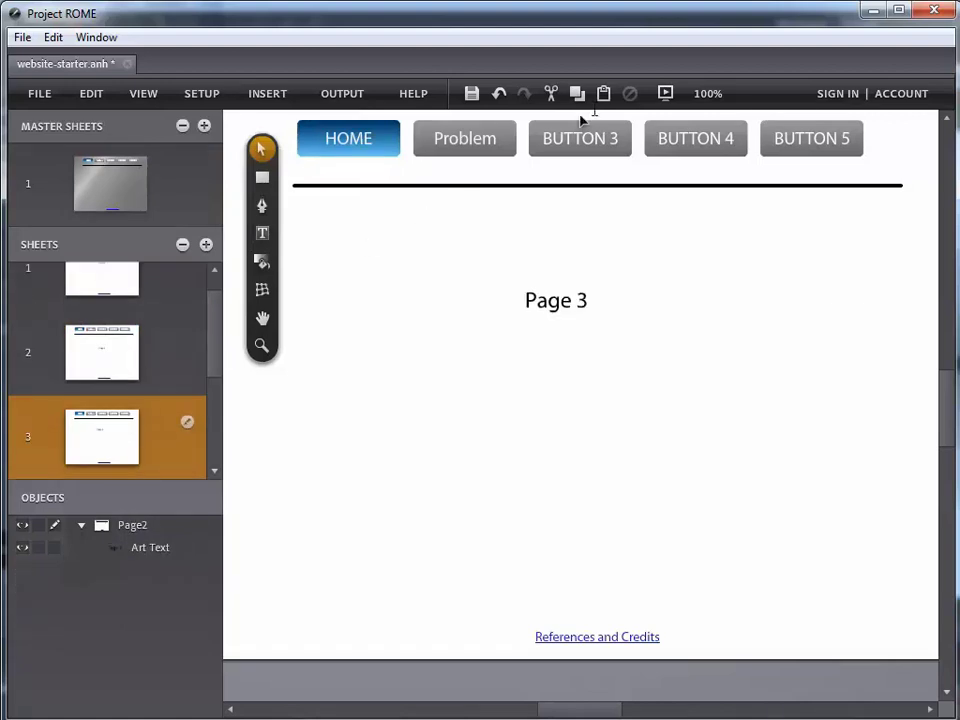
{"action": "left_click", "coordinate": [665, 93]}
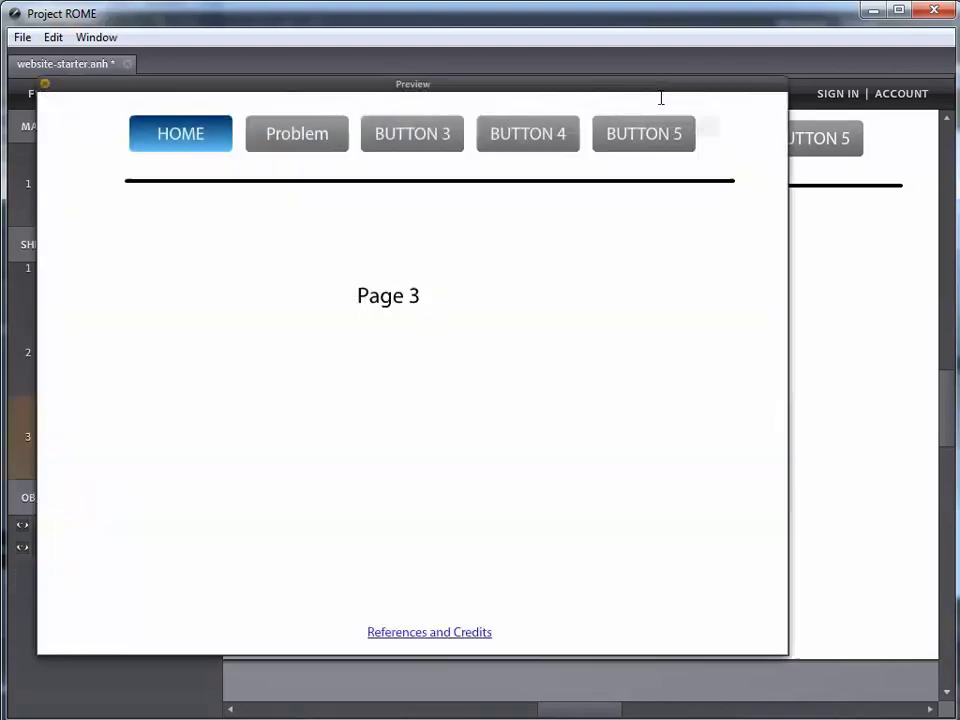